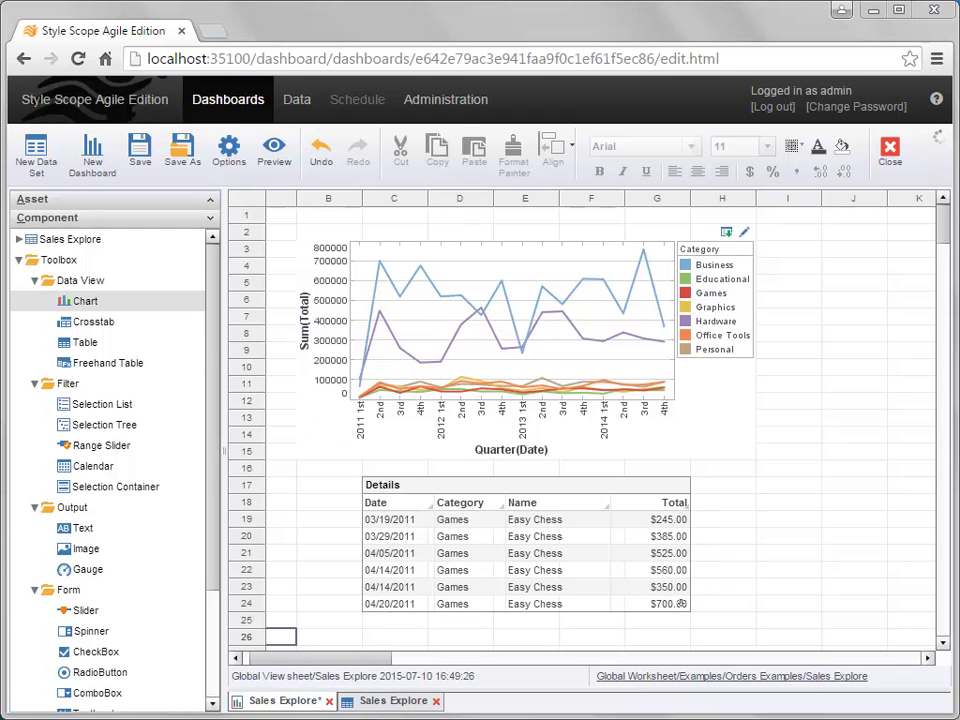
Step: Add a selection list for the Sales Mirror Category field at cell I17 and enlarge it to span I17:J24
click(19, 243)
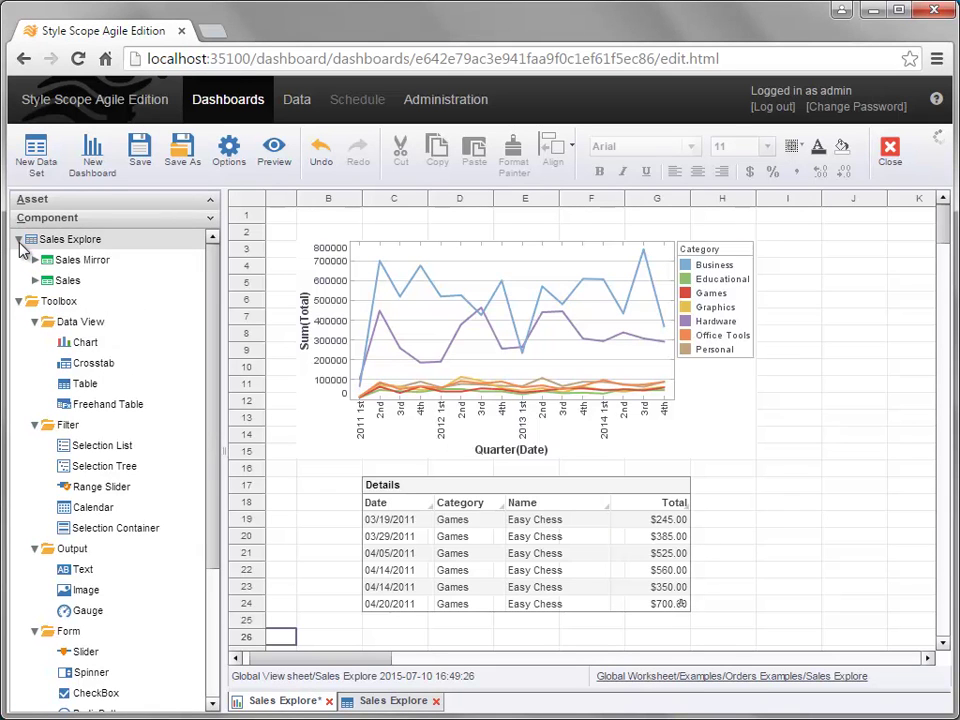
click(35, 259)
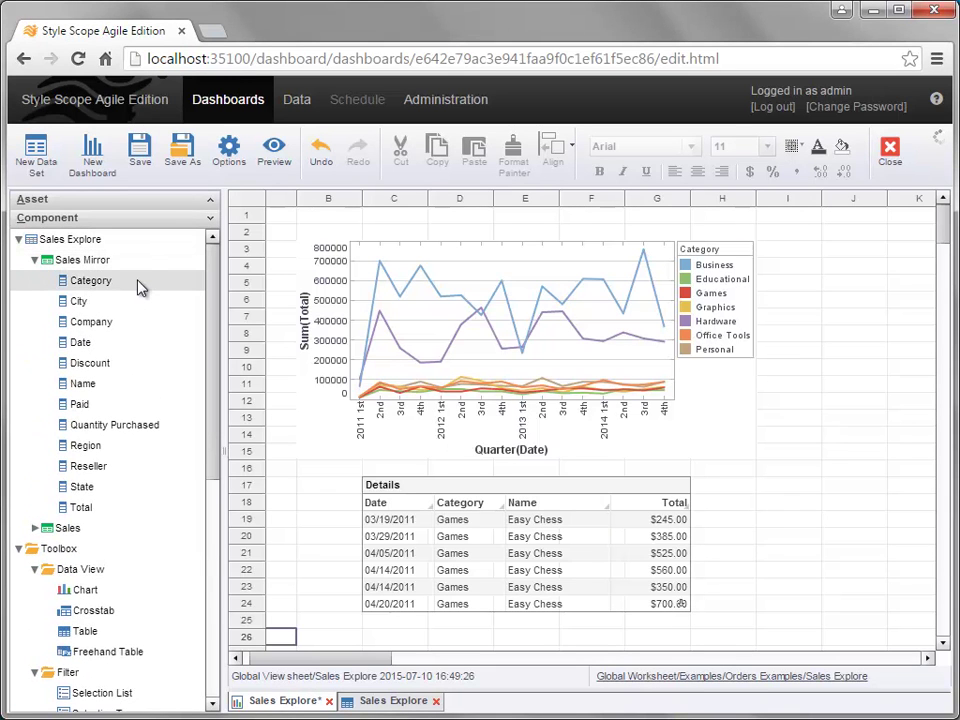
drag(139, 288, 790, 488)
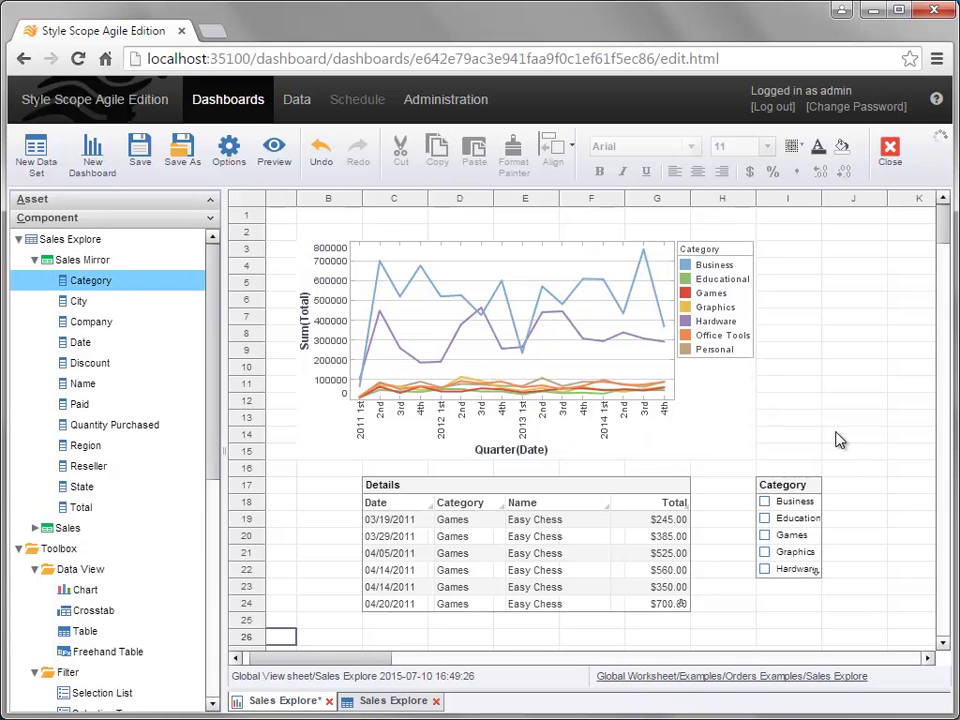
click(797, 534)
drag(826, 527, 889, 536)
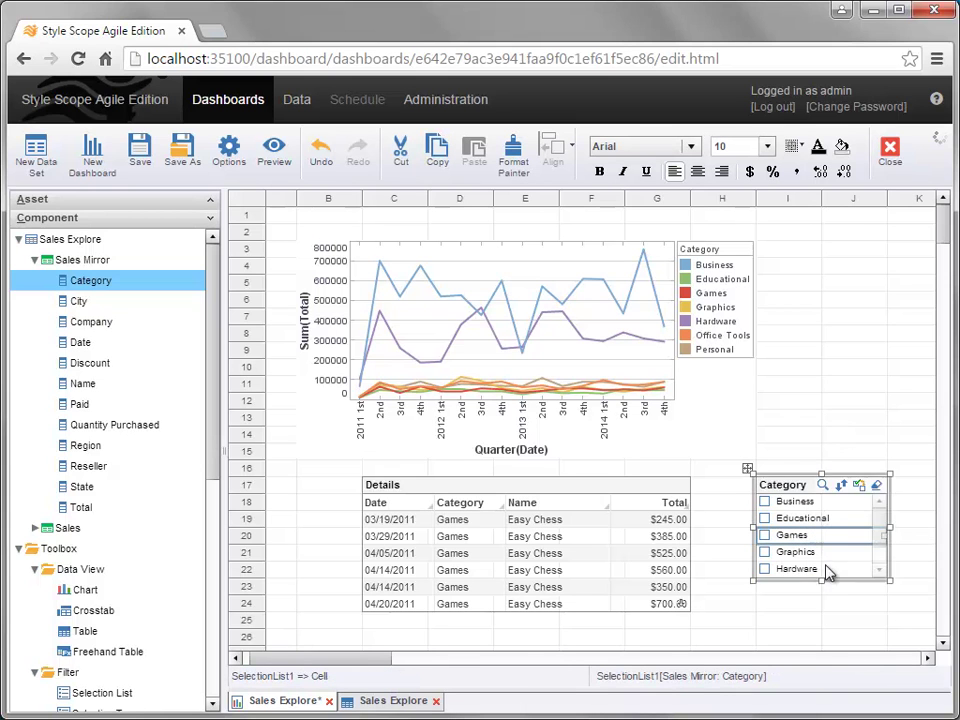
drag(818, 585, 825, 619)
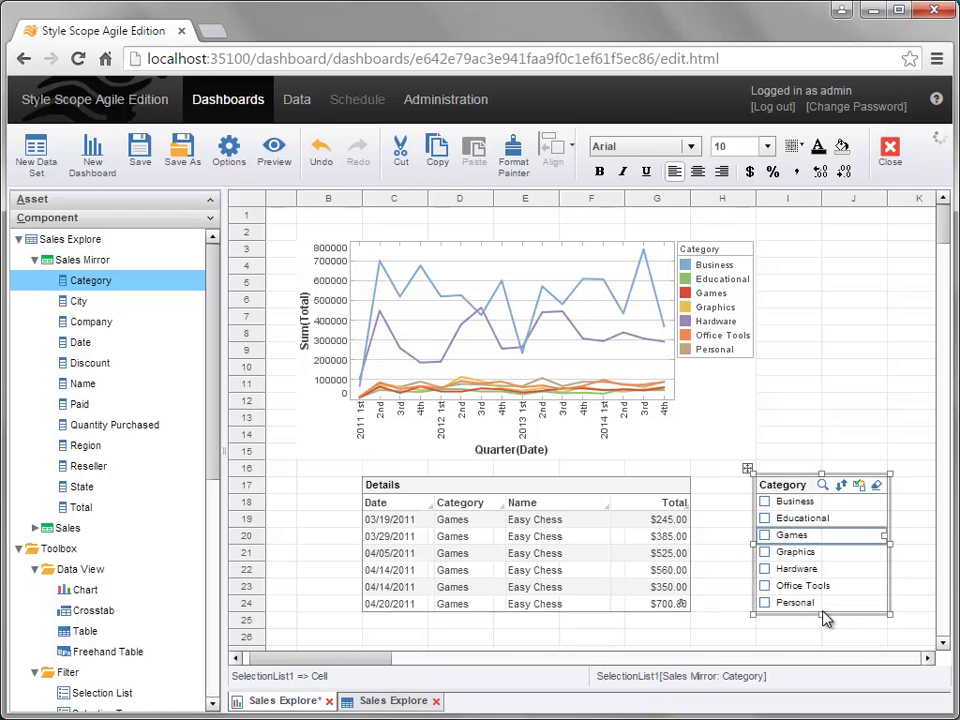
Step: Filter the dashboard to the Educational, Business and Games categories with the Category selection list
click(766, 519)
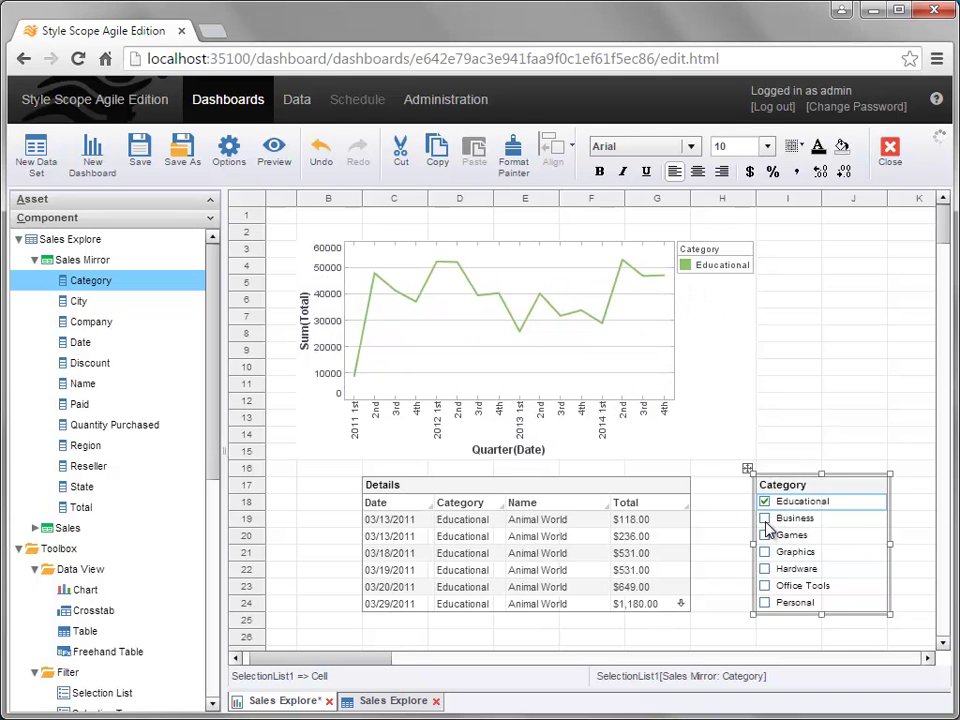
click(766, 519)
click(766, 535)
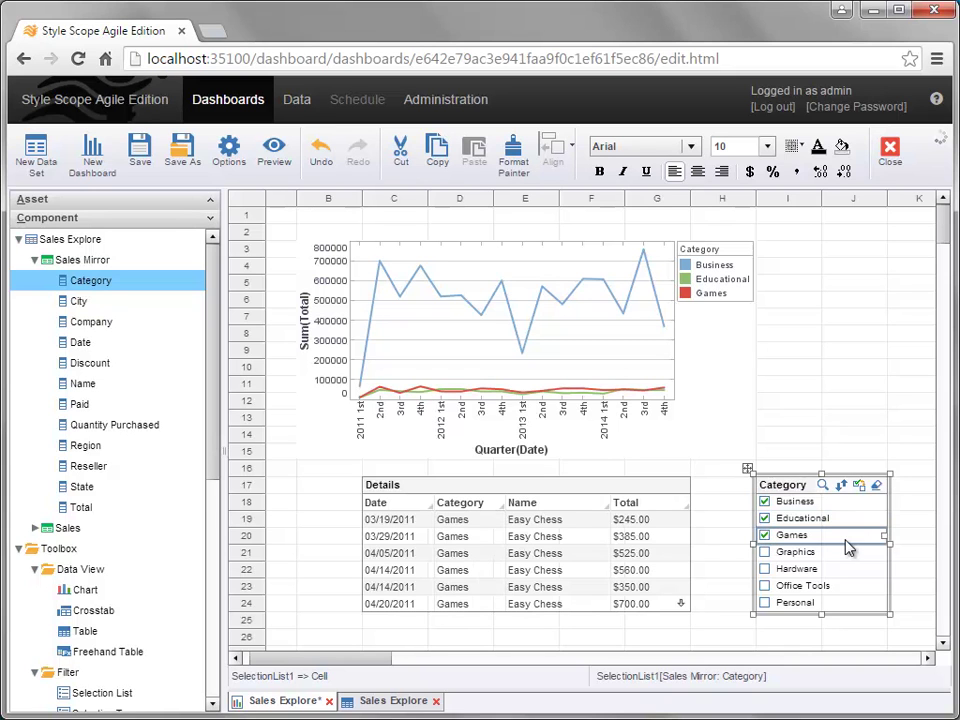
Step: Disable Submit On Change in the Category selection list's properties
right_click(810, 486)
click(894, 496)
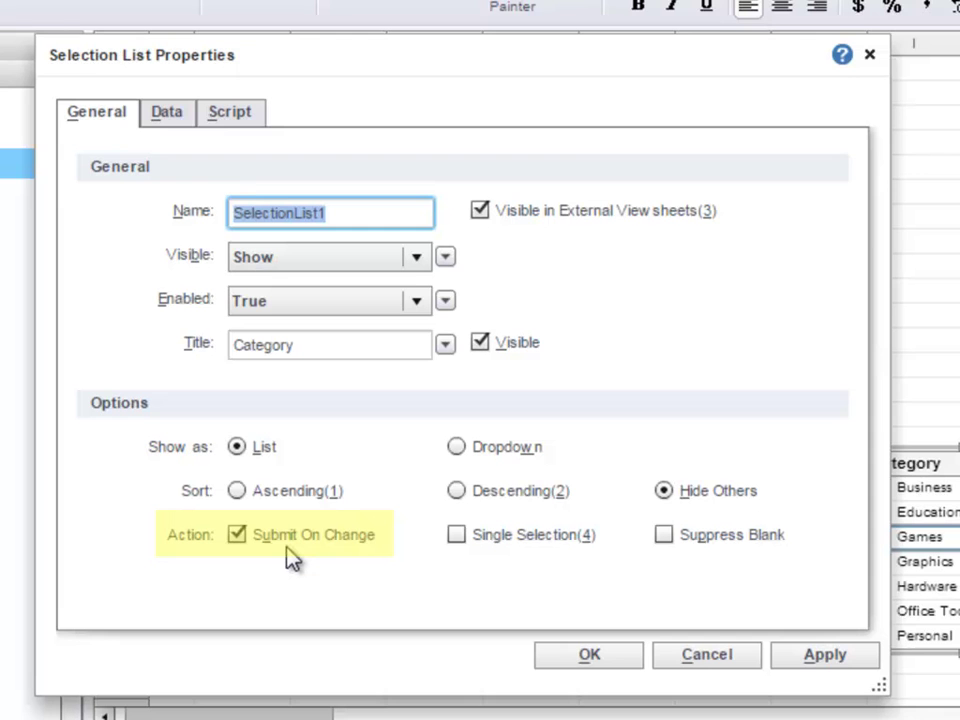
click(236, 535)
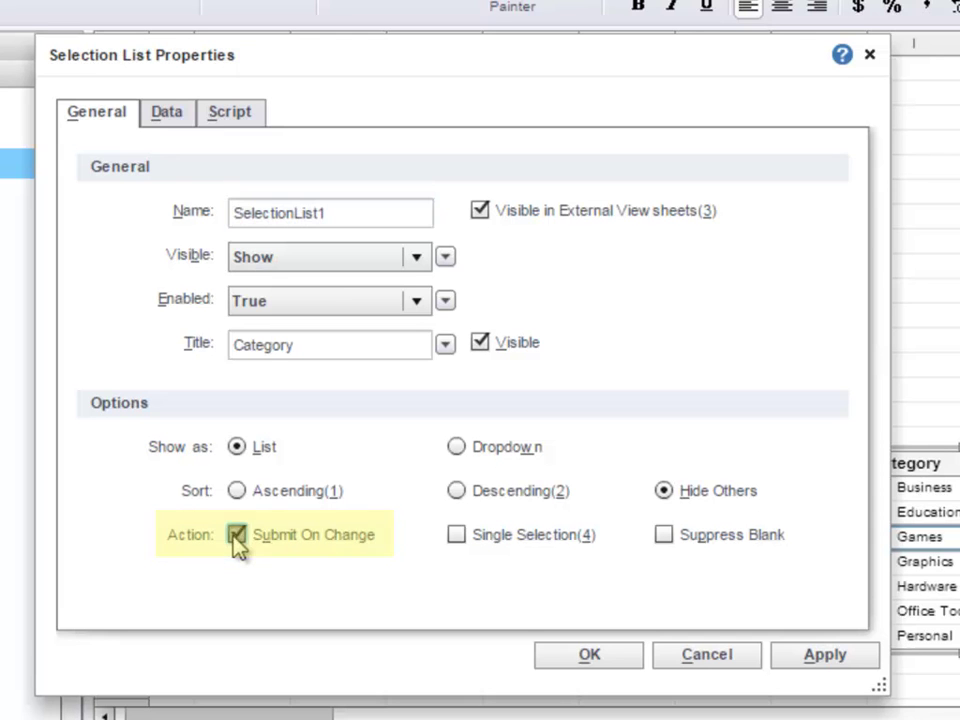
click(566, 652)
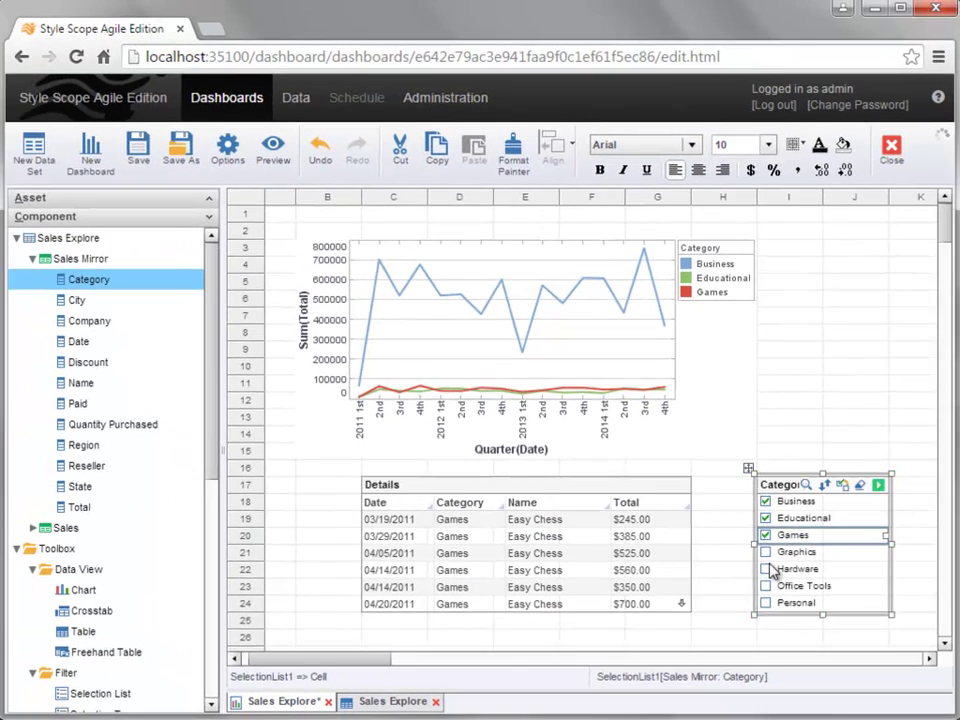
Step: Add Hardware and Office Tools to the Category selection and apply the filter
click(768, 570)
click(768, 586)
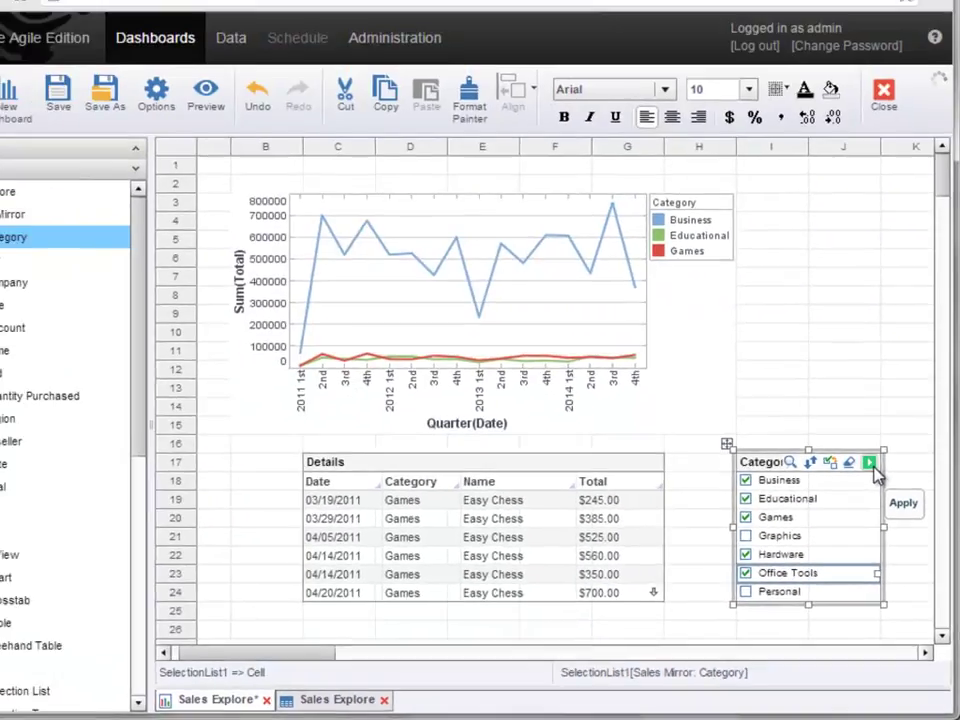
click(820, 322)
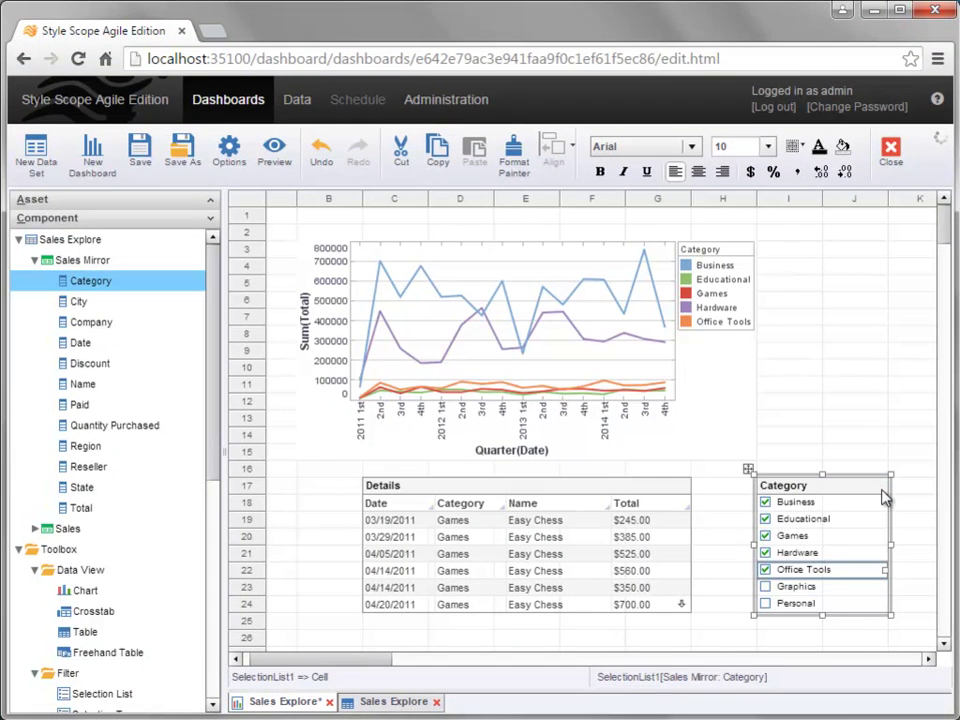
Step: Enable Submit On Change and Single Selection for the Category list, and try it by selecting Games and then Hardware
right_click(884, 497)
click(905, 501)
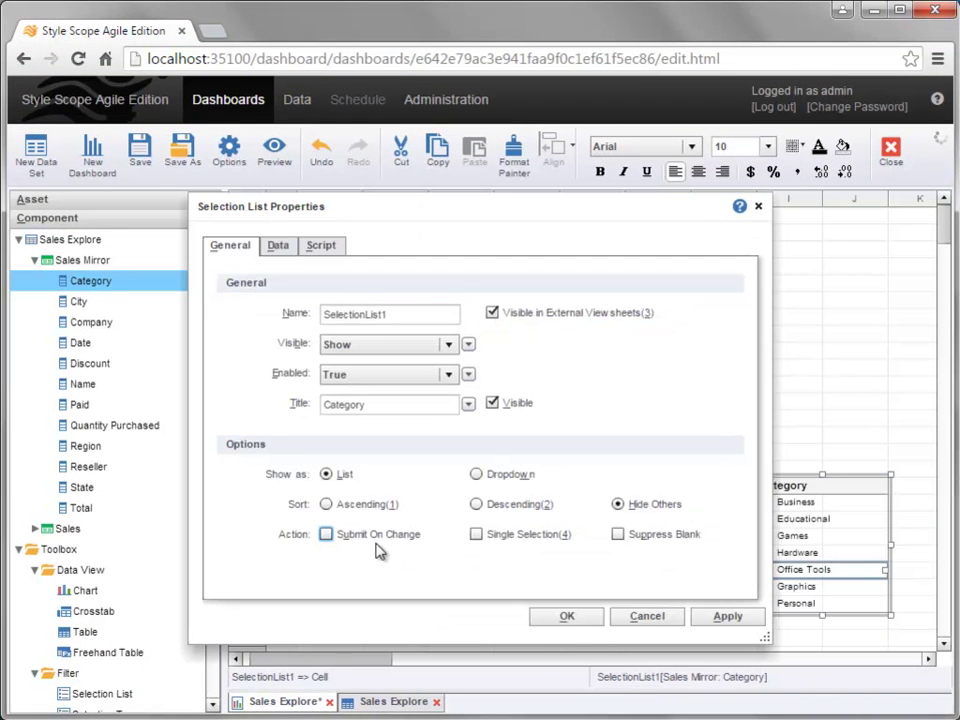
click(327, 534)
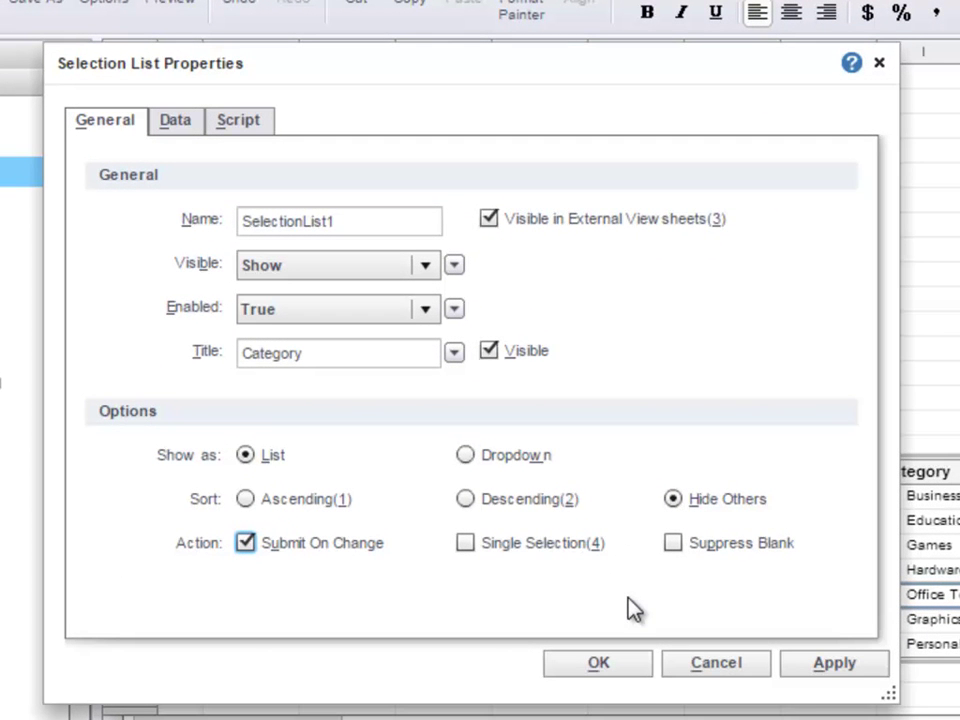
click(466, 543)
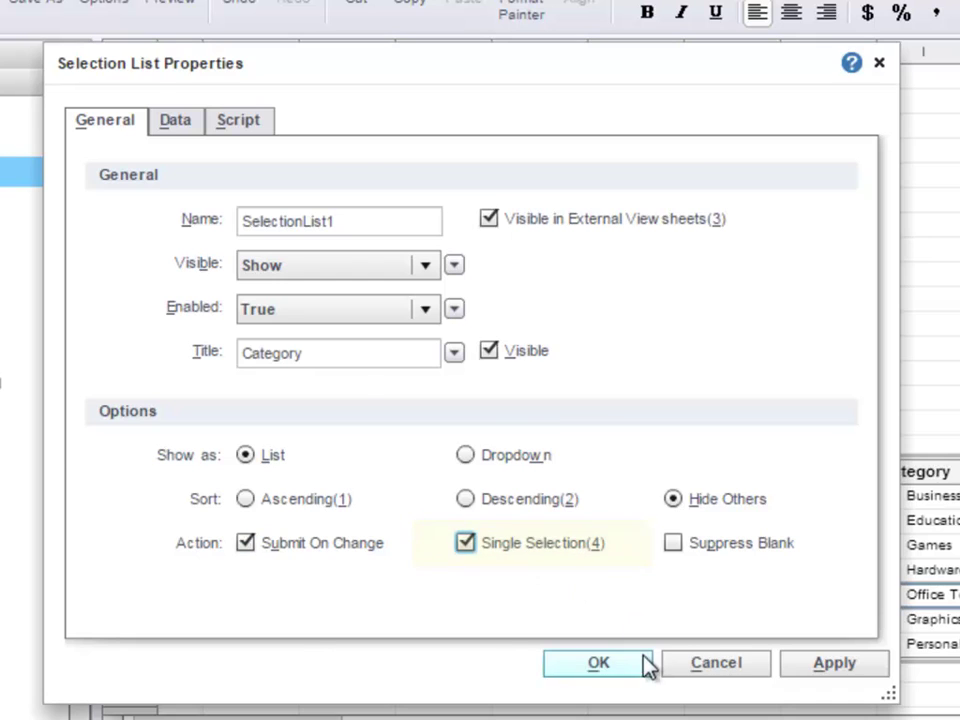
click(598, 664)
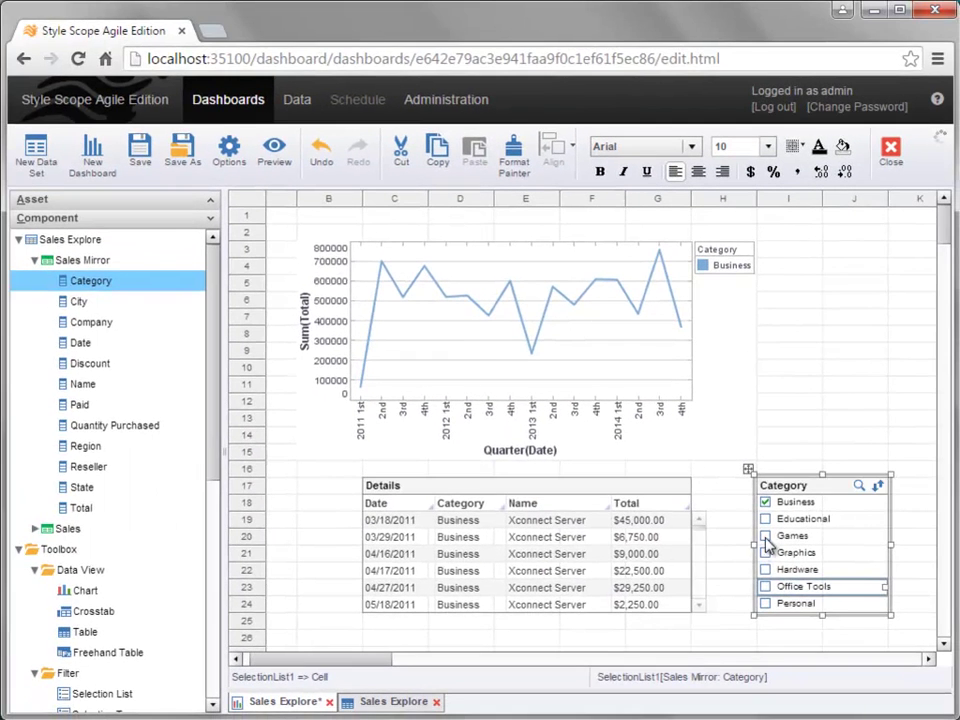
click(766, 537)
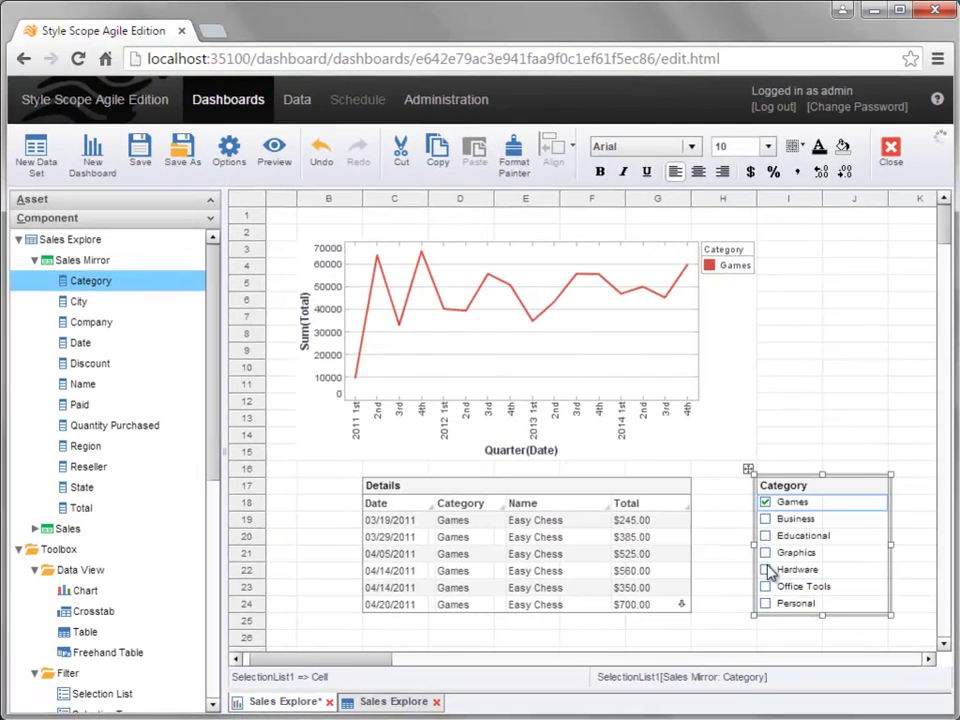
click(767, 570)
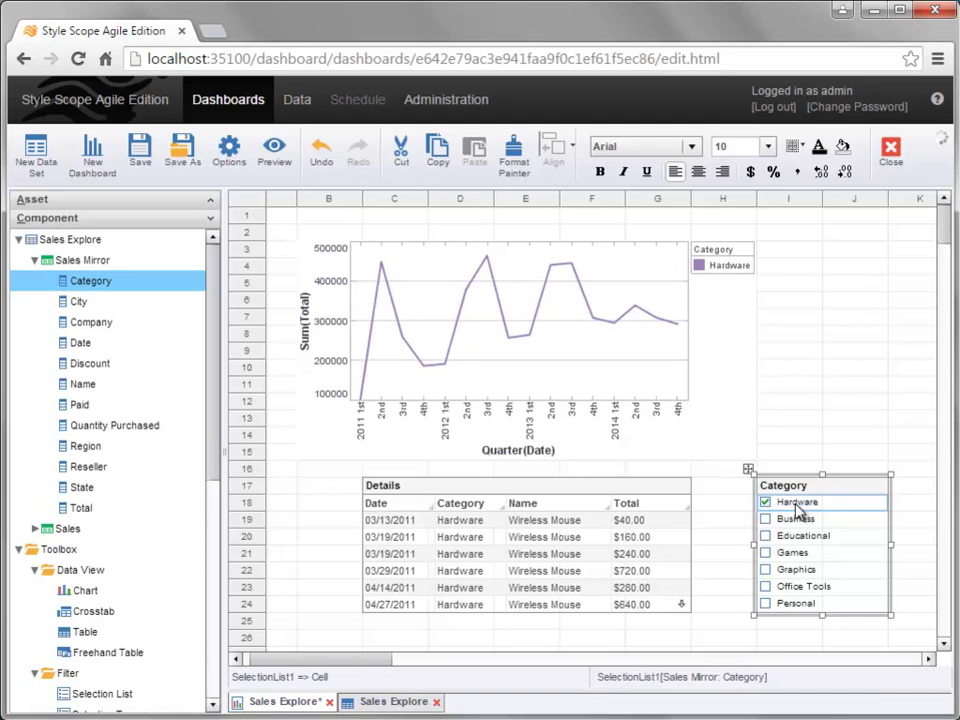
Step: Set the Category selection list's sort option to Ascending
right_click(838, 494)
click(885, 499)
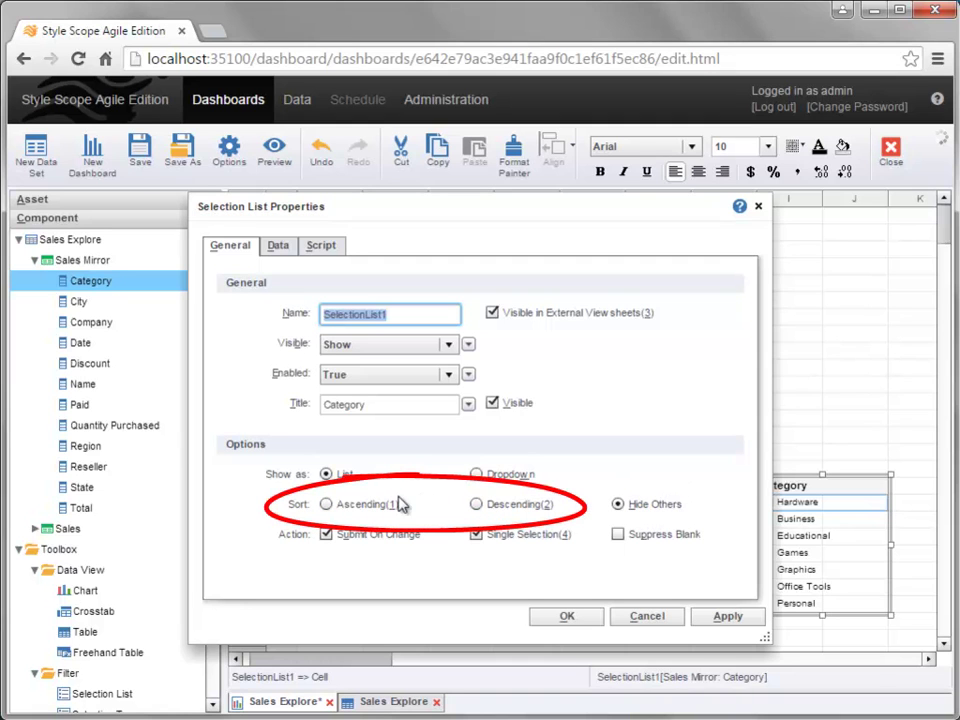
click(327, 506)
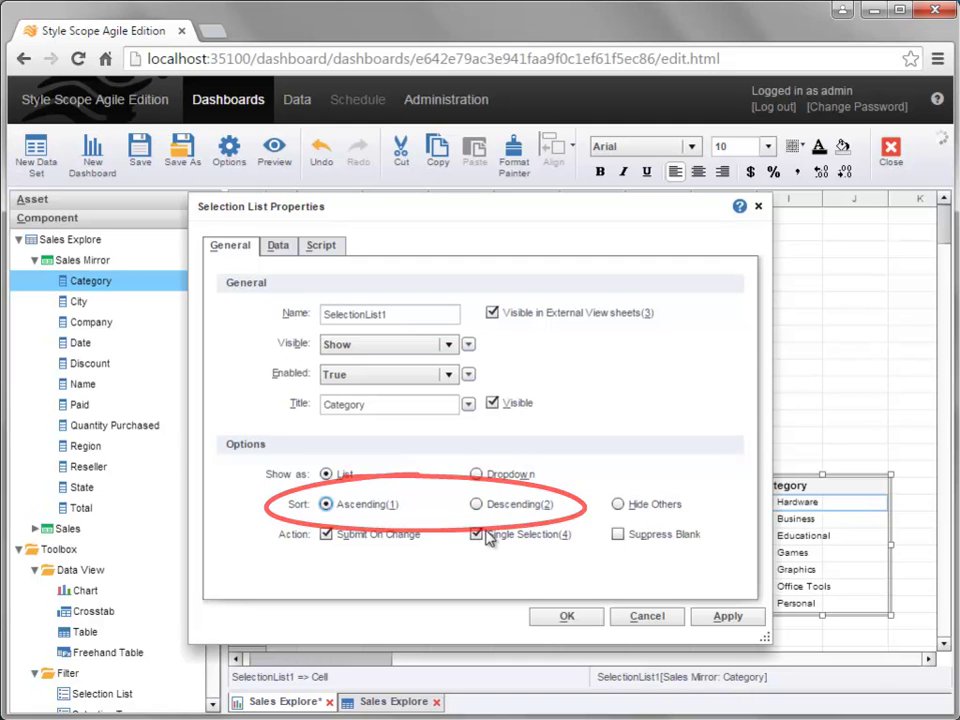
click(565, 617)
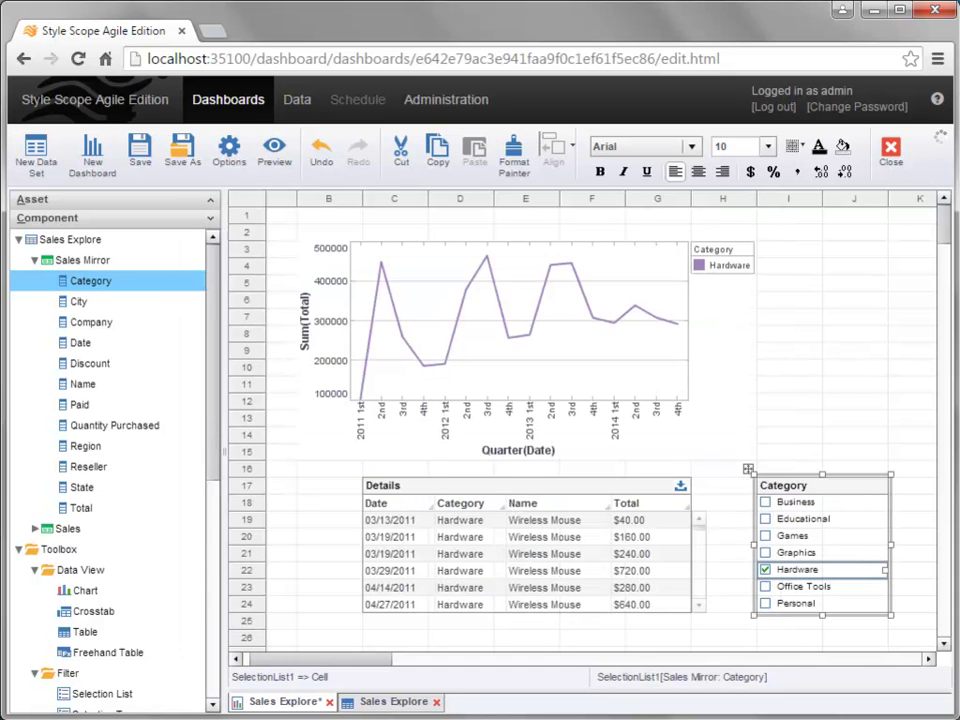
Step: Try the sorted Category list by selecting Games, Educational and Hardware one after another
click(766, 536)
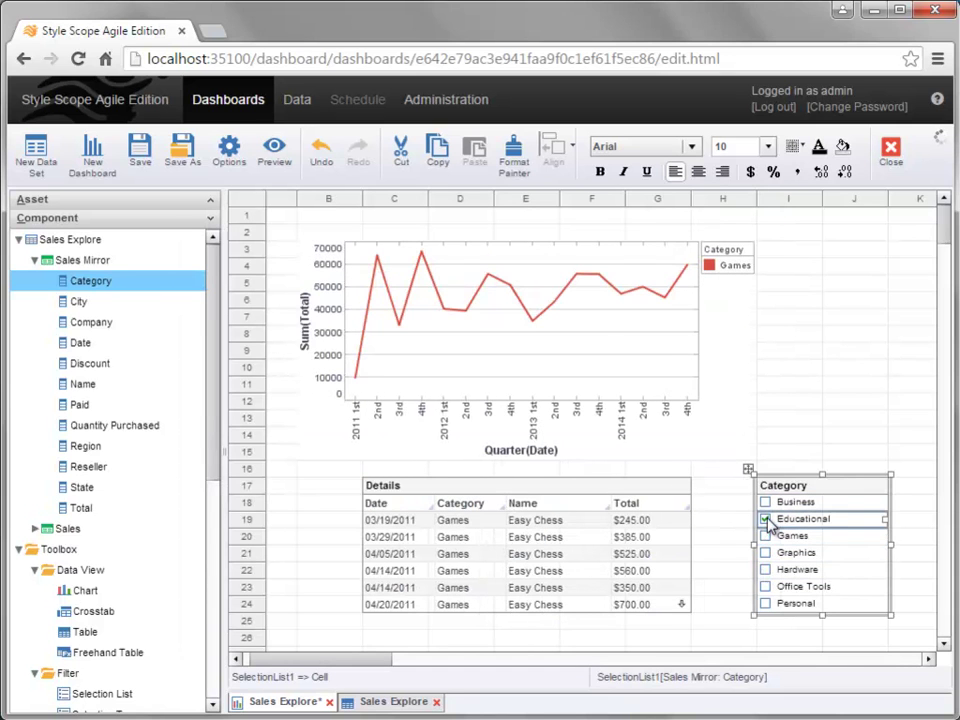
click(766, 519)
click(766, 570)
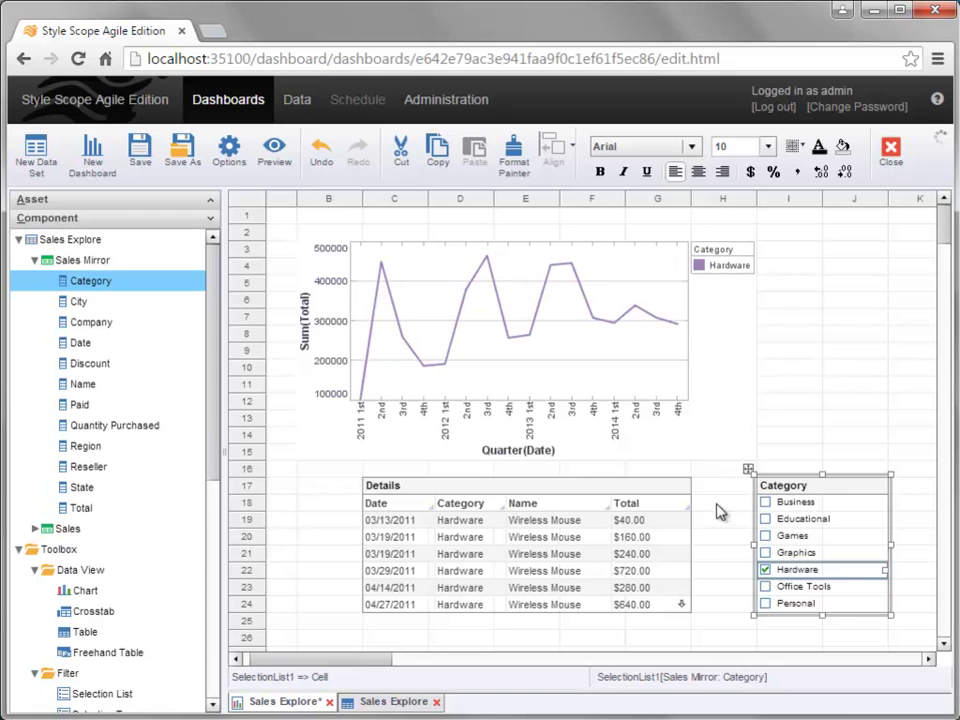
Step: Replace the Category selection list with a State selection list spanning I17:J24
click(821, 564)
key(Delete)
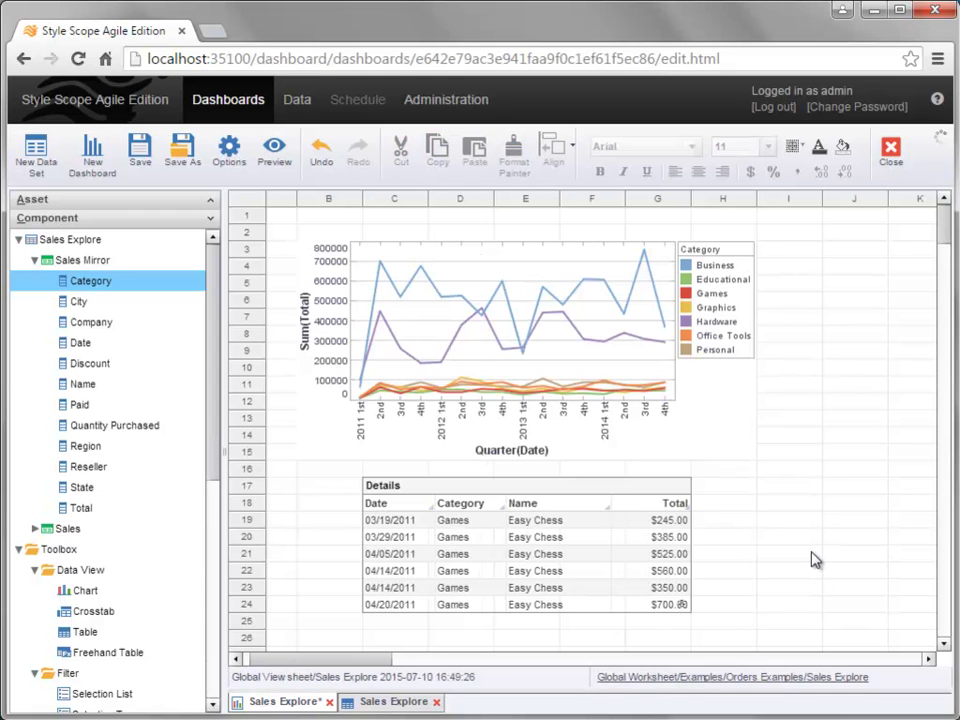
drag(133, 487, 793, 491)
drag(825, 581, 891, 618)
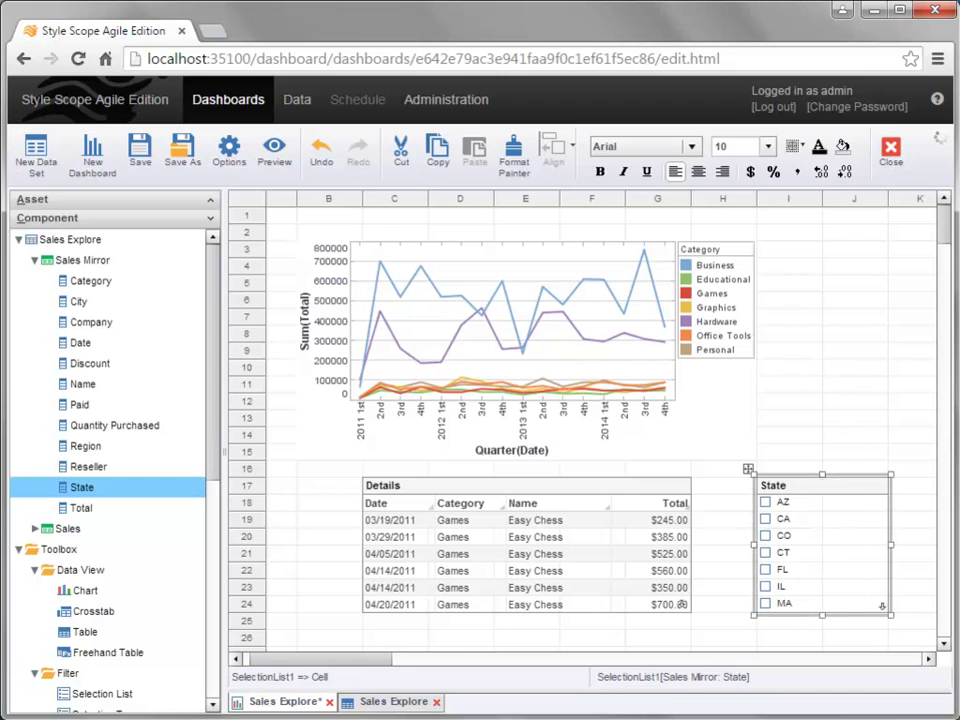
Step: Narrow the State list's item cells to about half the list width so the states are arranged in two columns
mouse_move(829, 558)
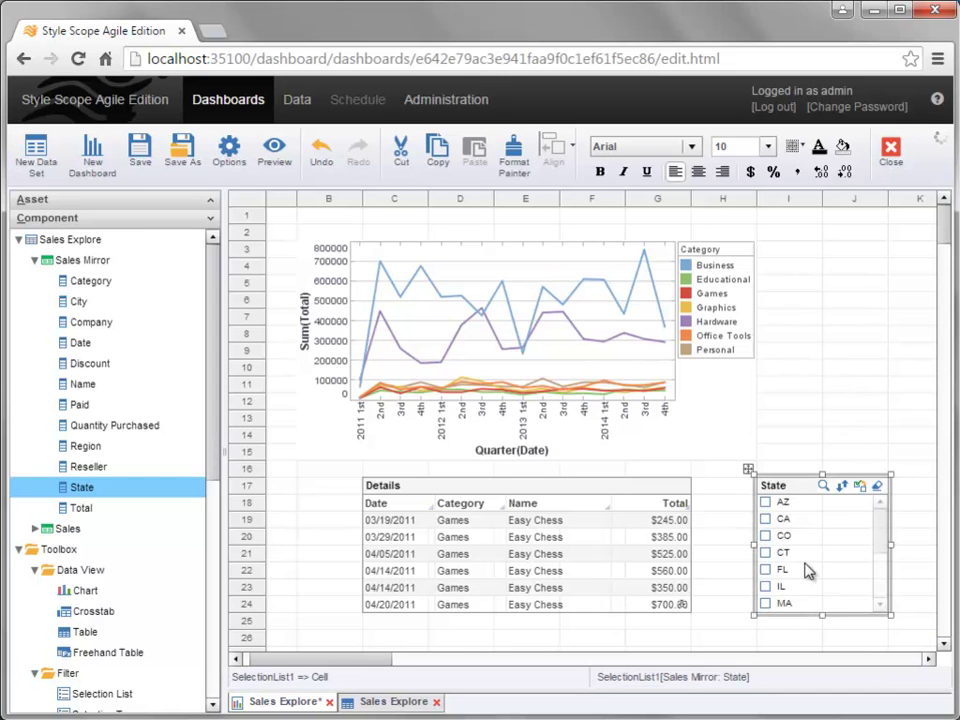
drag(887, 532, 881, 507)
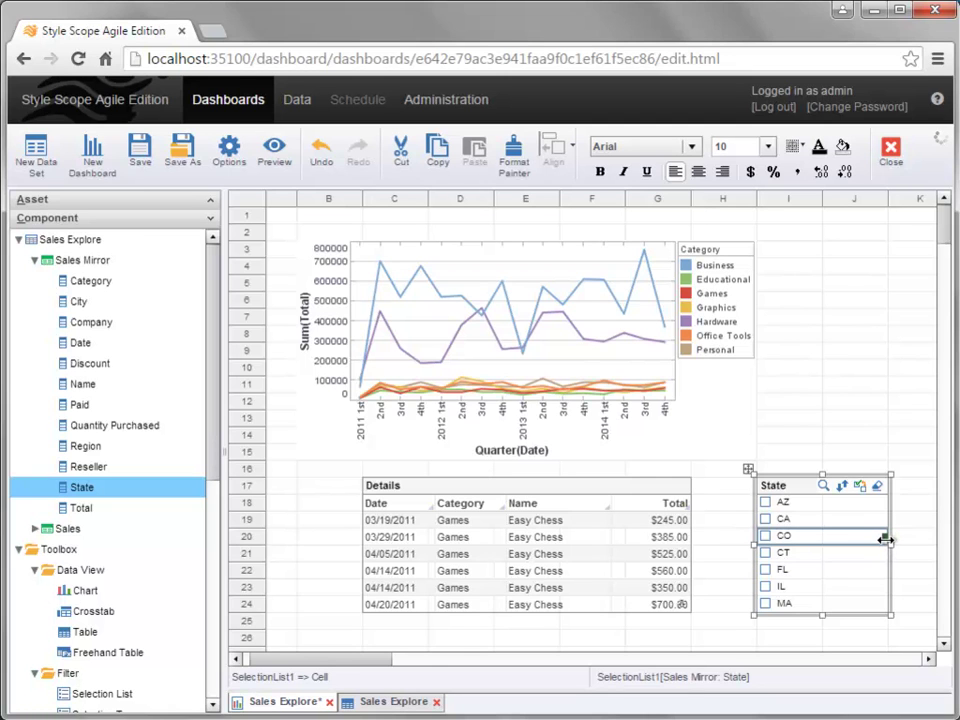
drag(885, 540, 818, 543)
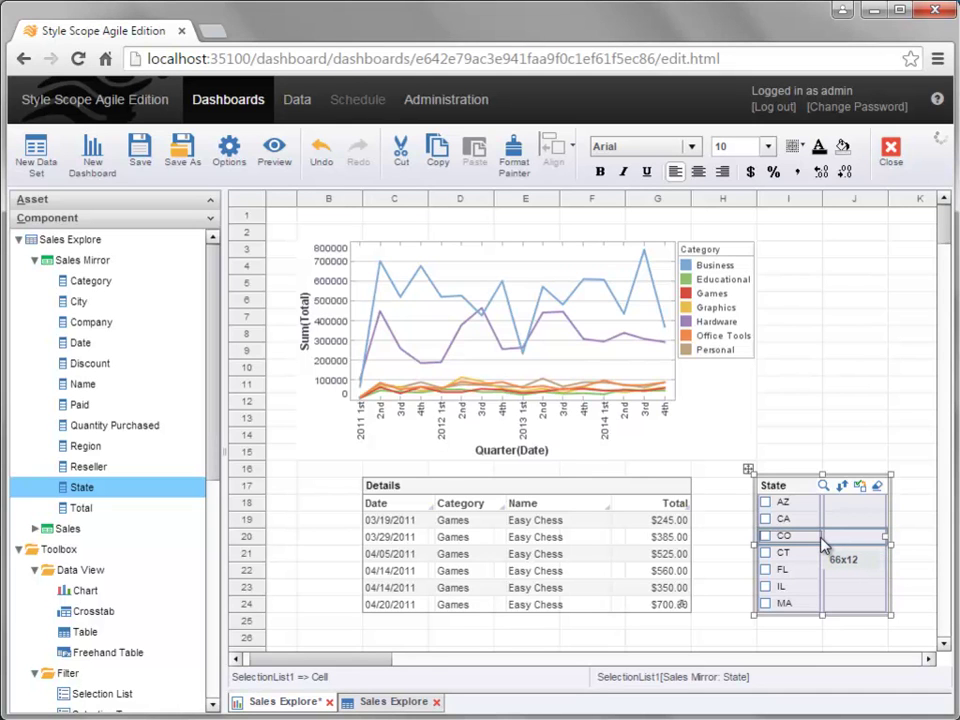
drag(822, 543, 821, 543)
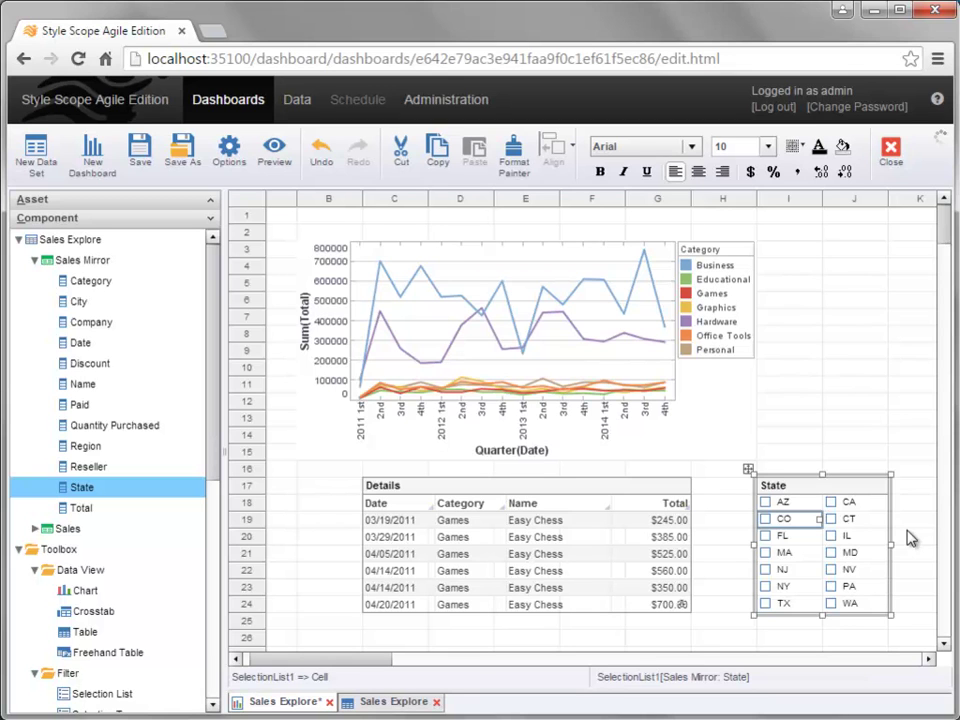
Step: Delete the State selection list and place an empty Selection Tree at cell I17
key(Delete)
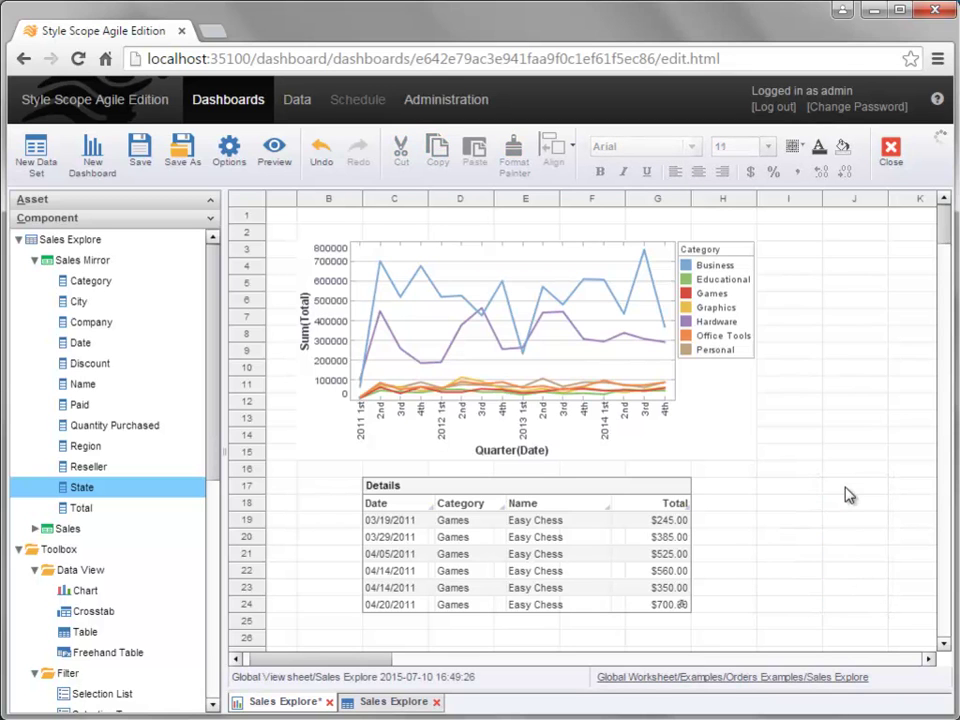
drag(212, 425, 231, 563)
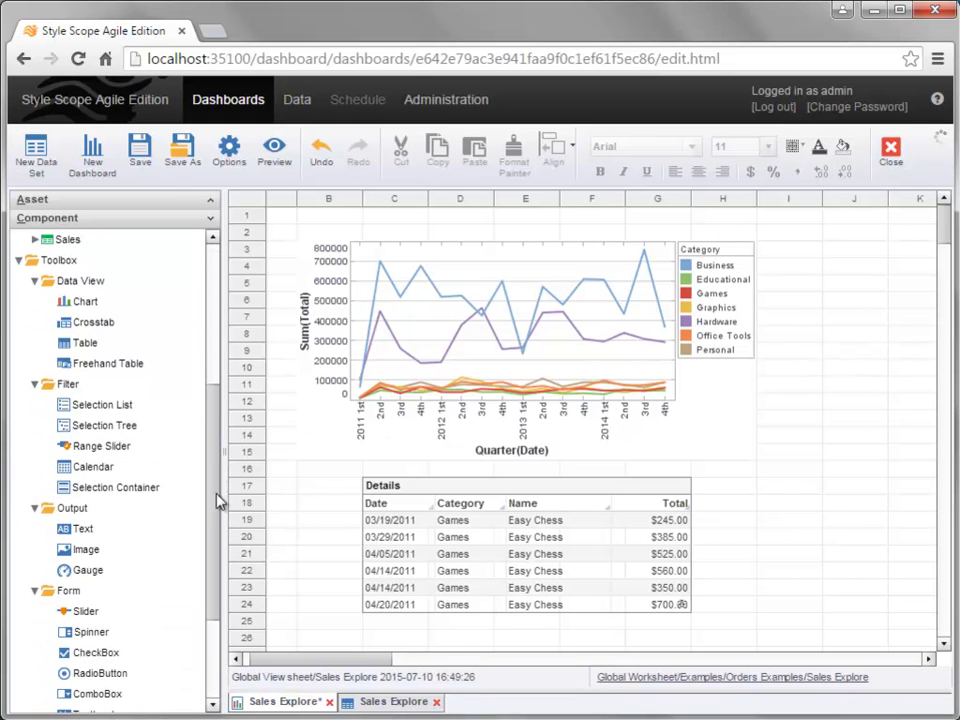
drag(172, 427, 786, 487)
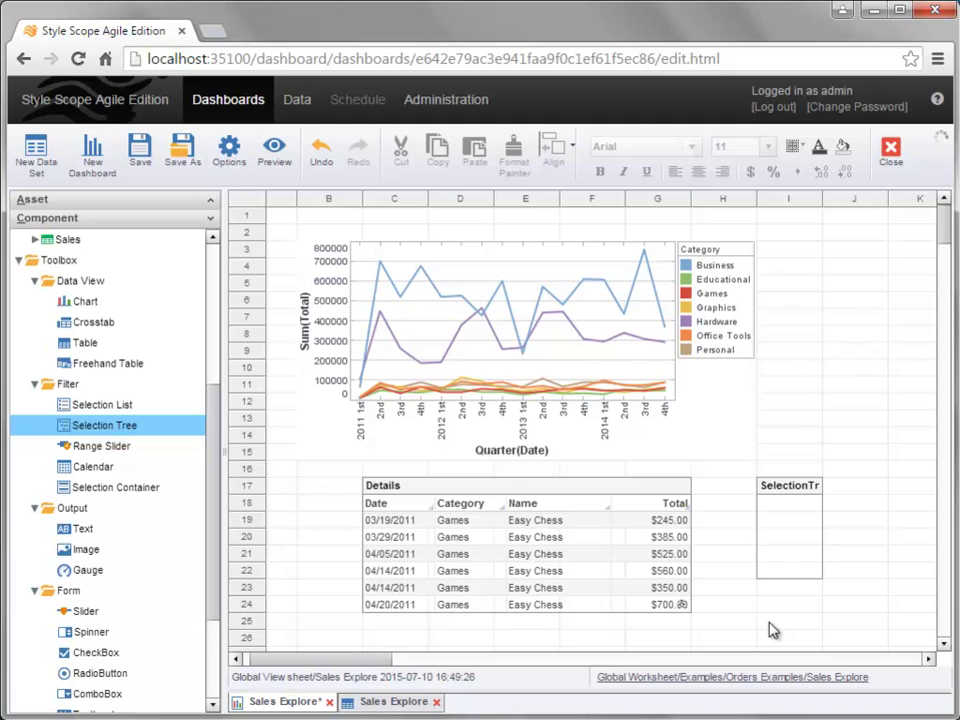
Step: Bind the Sales Mirror Category and Name fields to the Selection Tree and enlarge it to span I17:J24
click(512, 408)
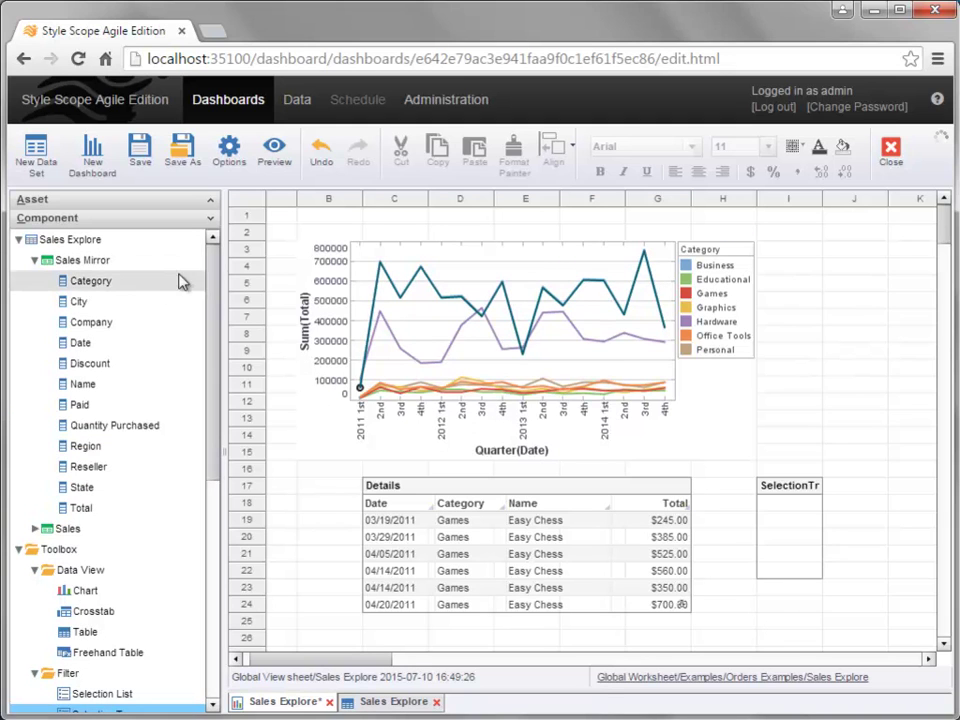
drag(154, 283, 793, 540)
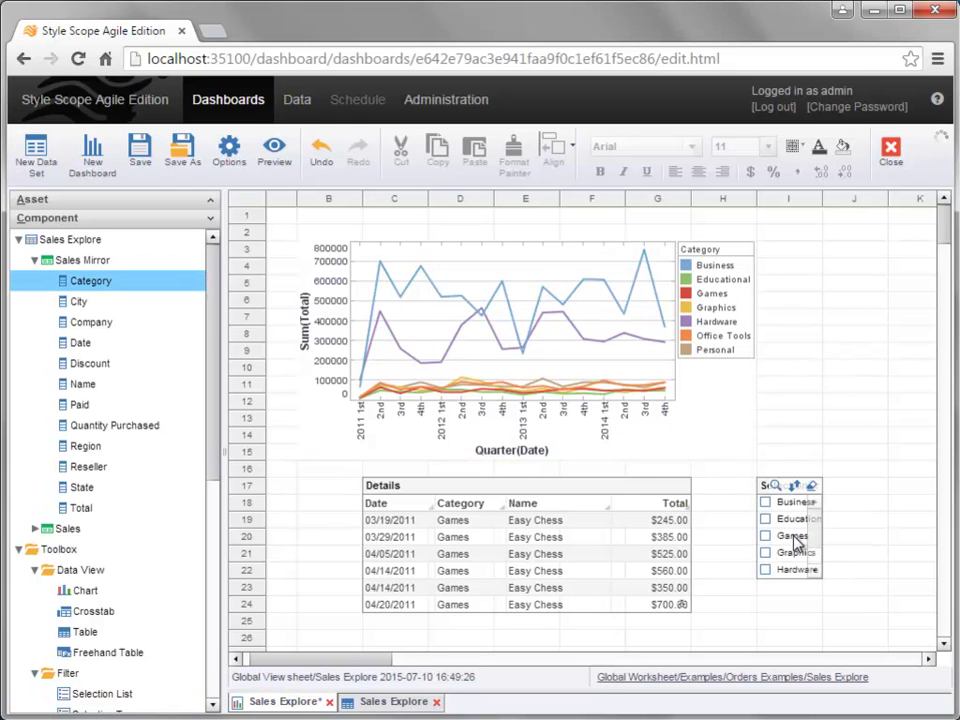
drag(163, 386, 806, 537)
click(808, 538)
drag(824, 580, 896, 624)
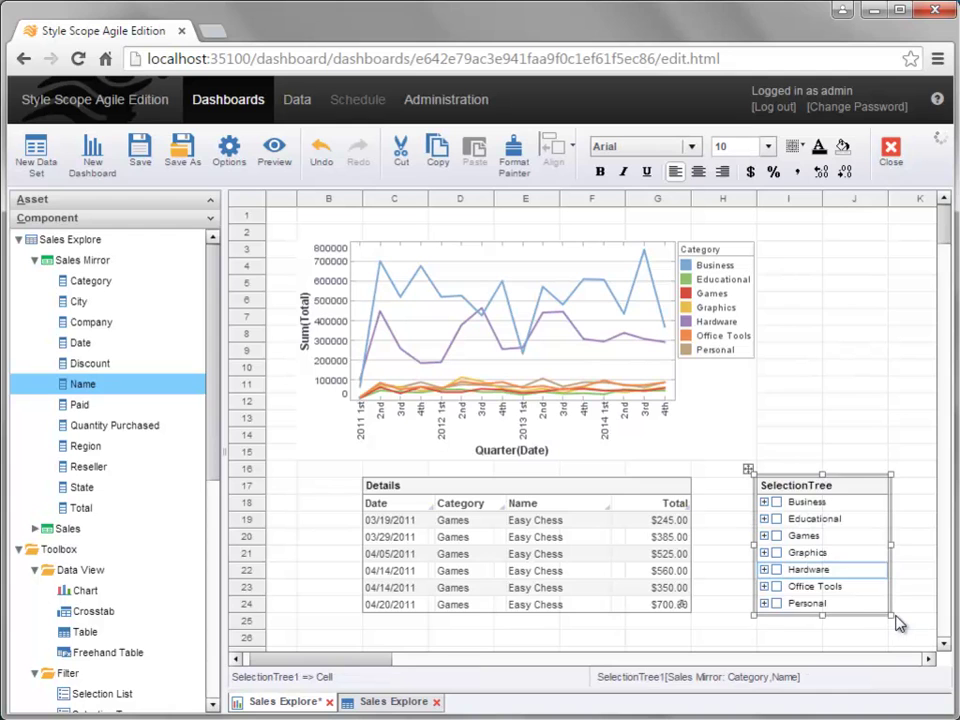
Step: Filter the dashboard through the Selection Tree by checking the whole Educational category and only InsideView under Business
click(764, 519)
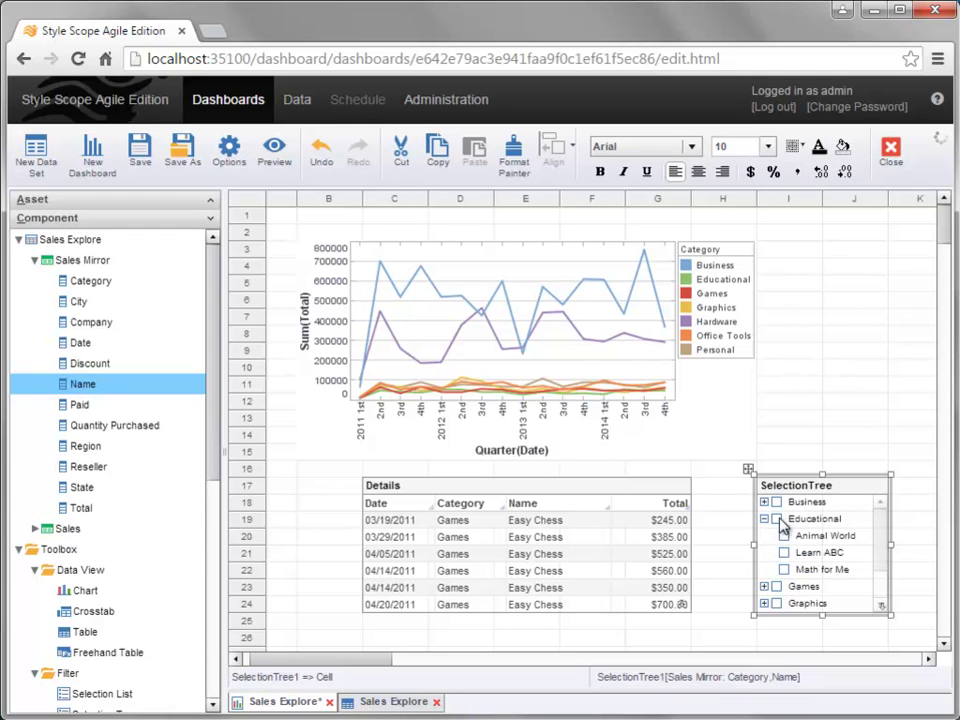
click(779, 521)
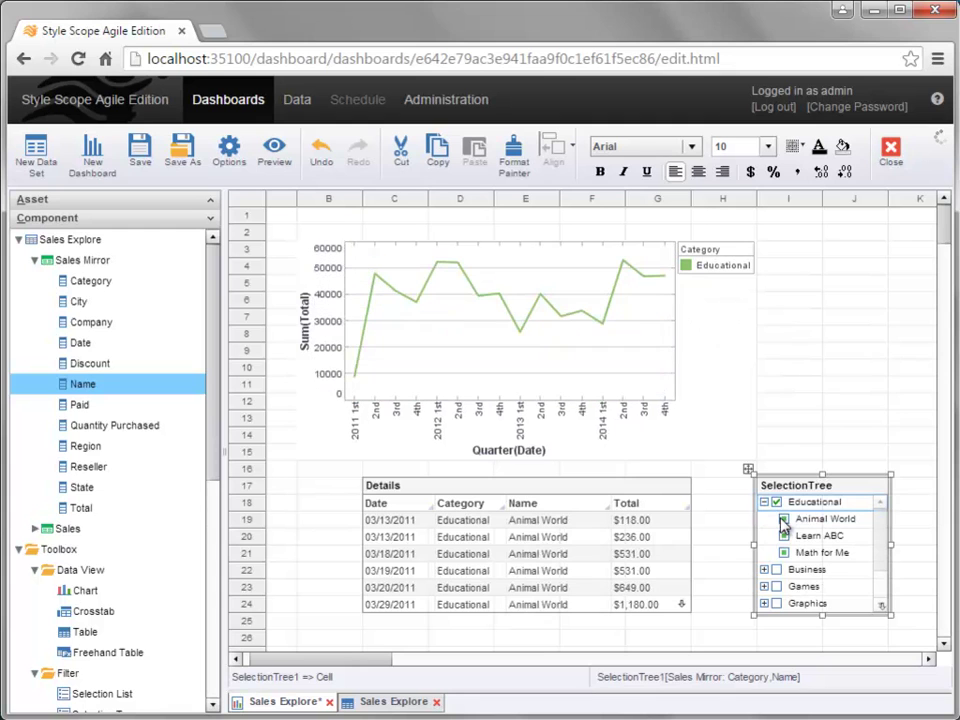
click(764, 569)
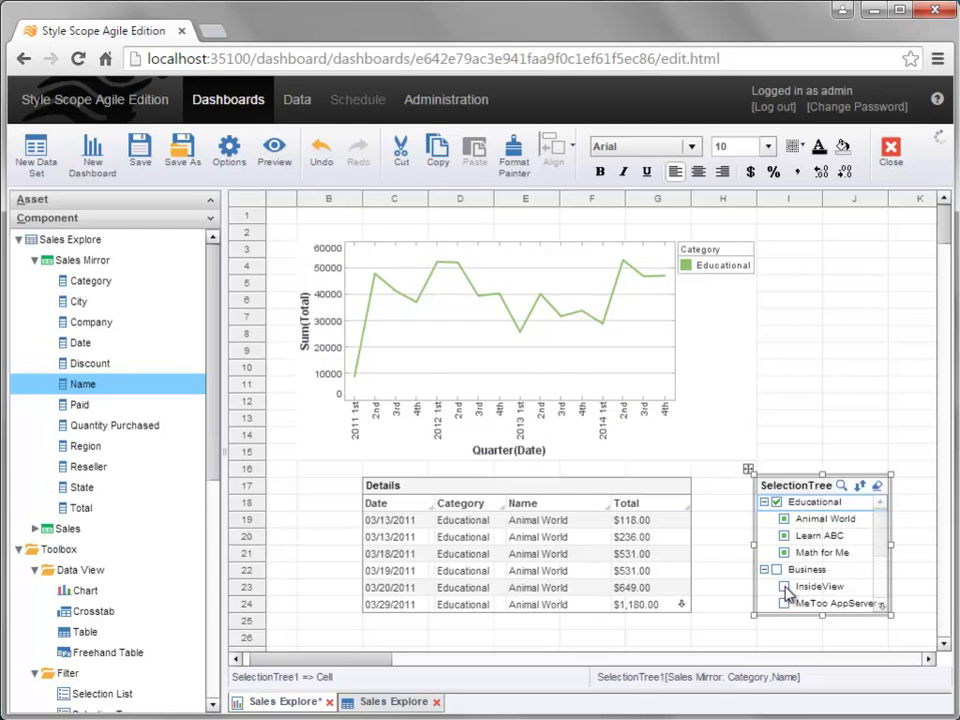
click(785, 587)
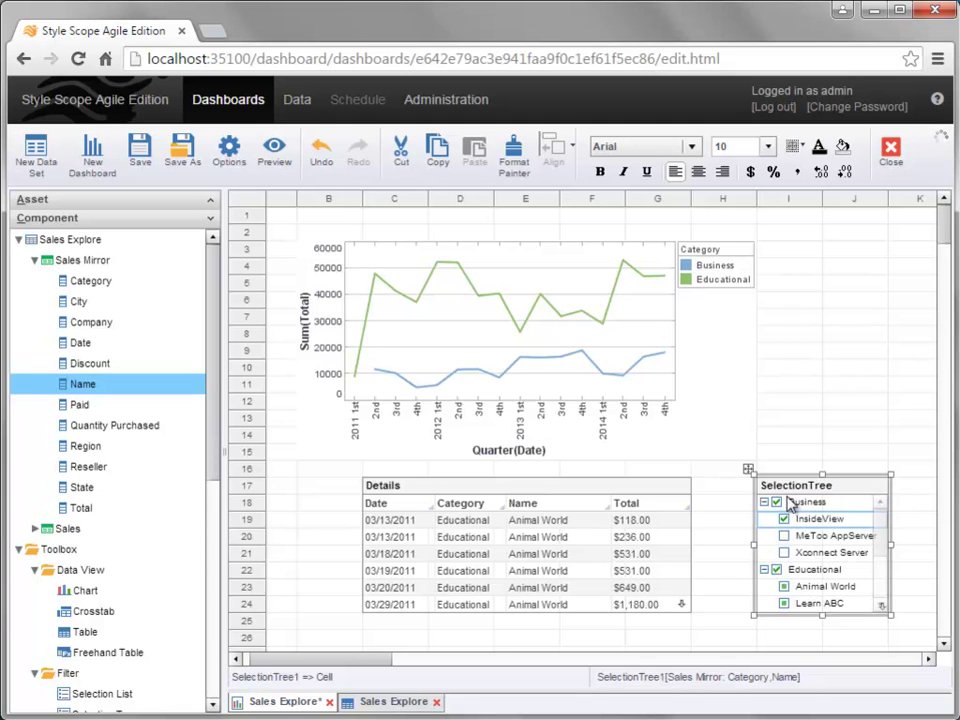
Step: Give the Selection Tree a Quantity Purchased measure aggregated by Sum, displayed as both text and bars
right_click(784, 493)
click(868, 503)
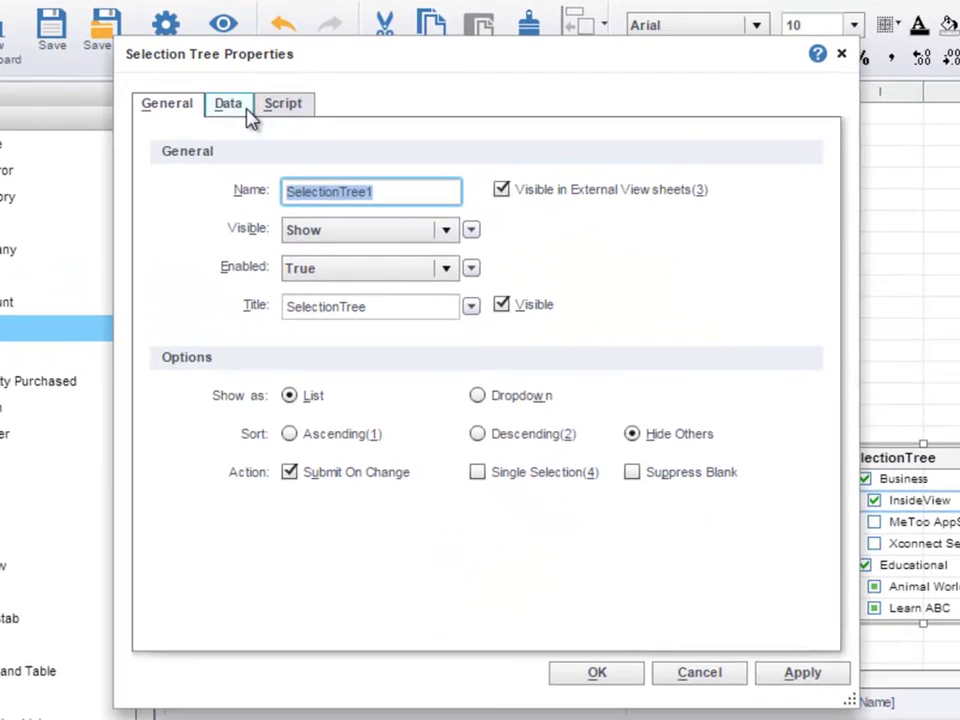
click(288, 210)
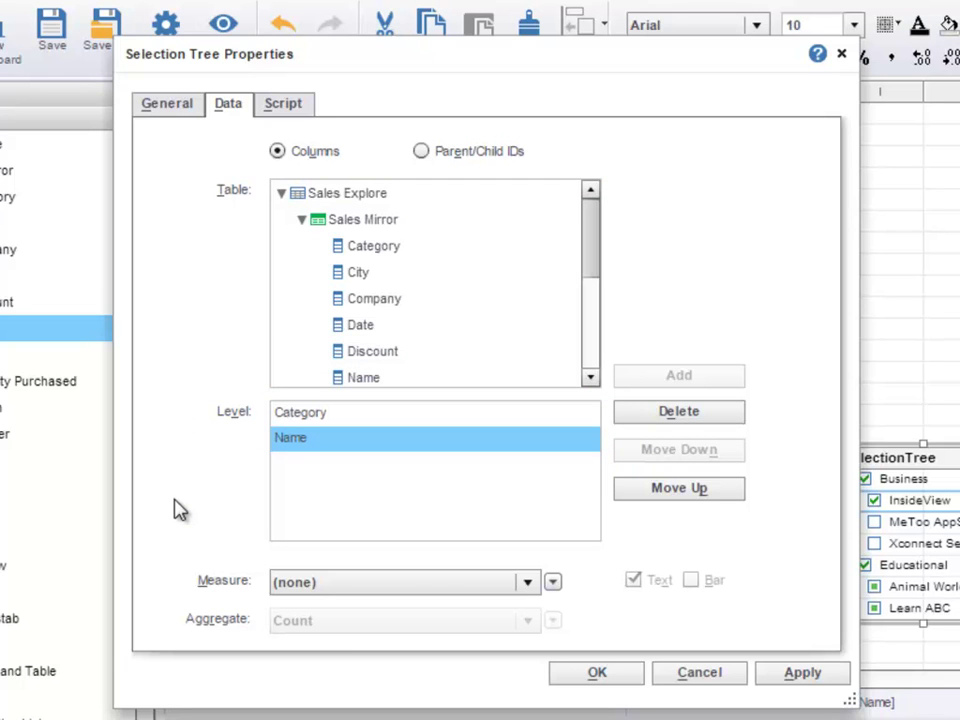
click(528, 588)
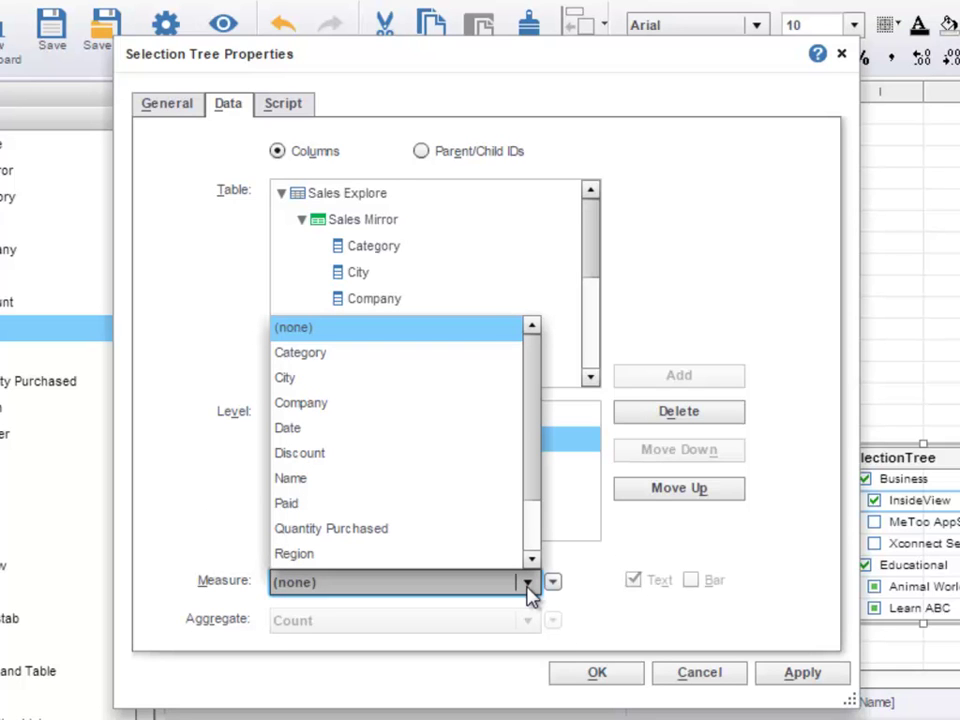
click(483, 531)
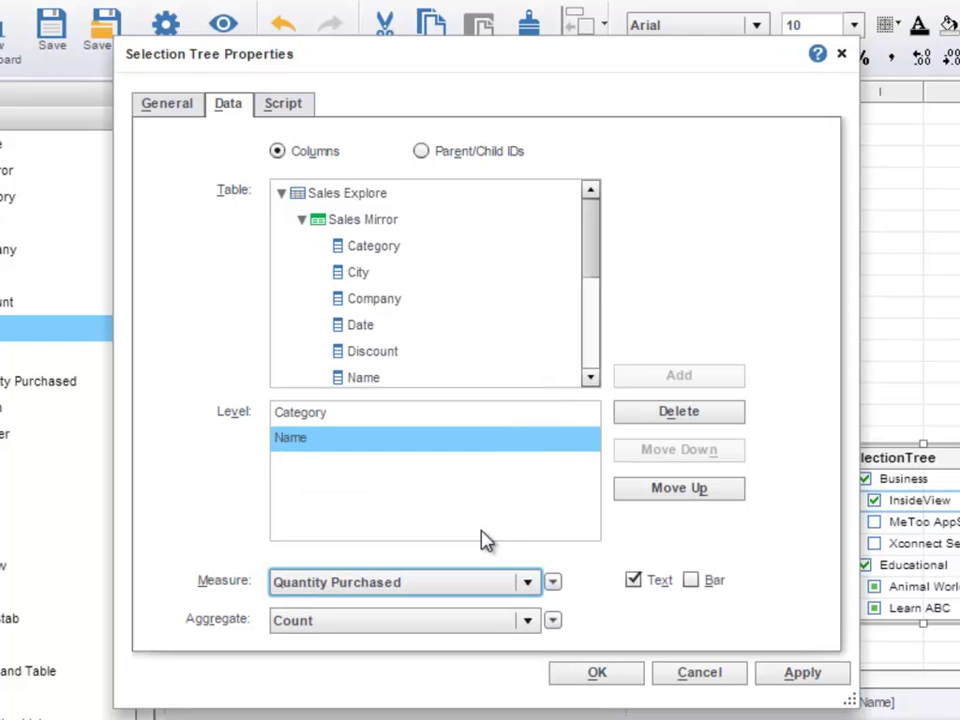
click(527, 621)
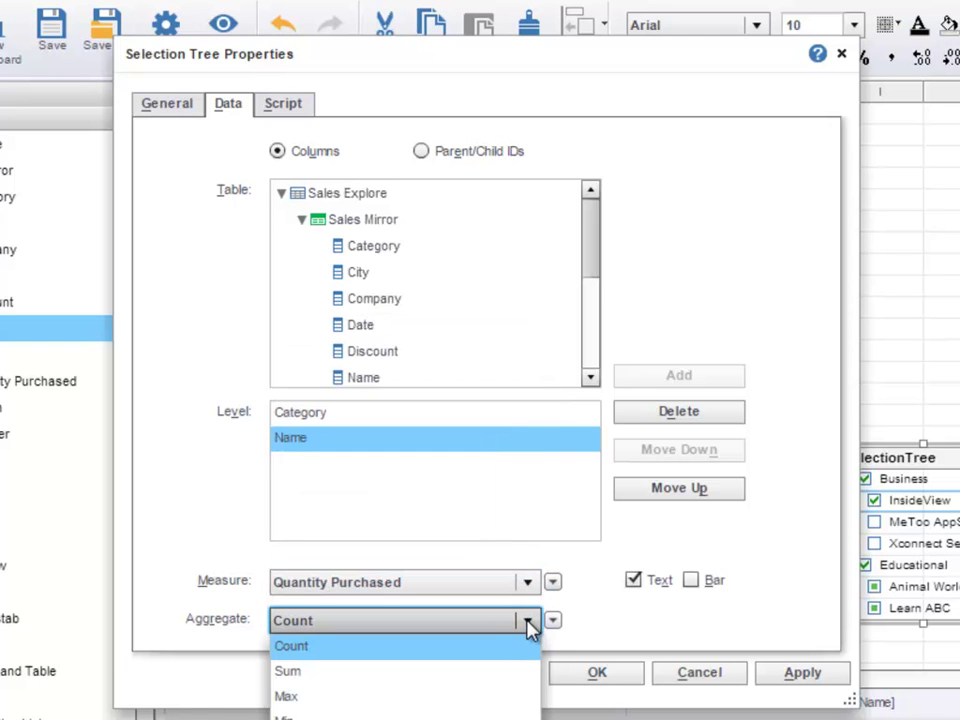
click(514, 671)
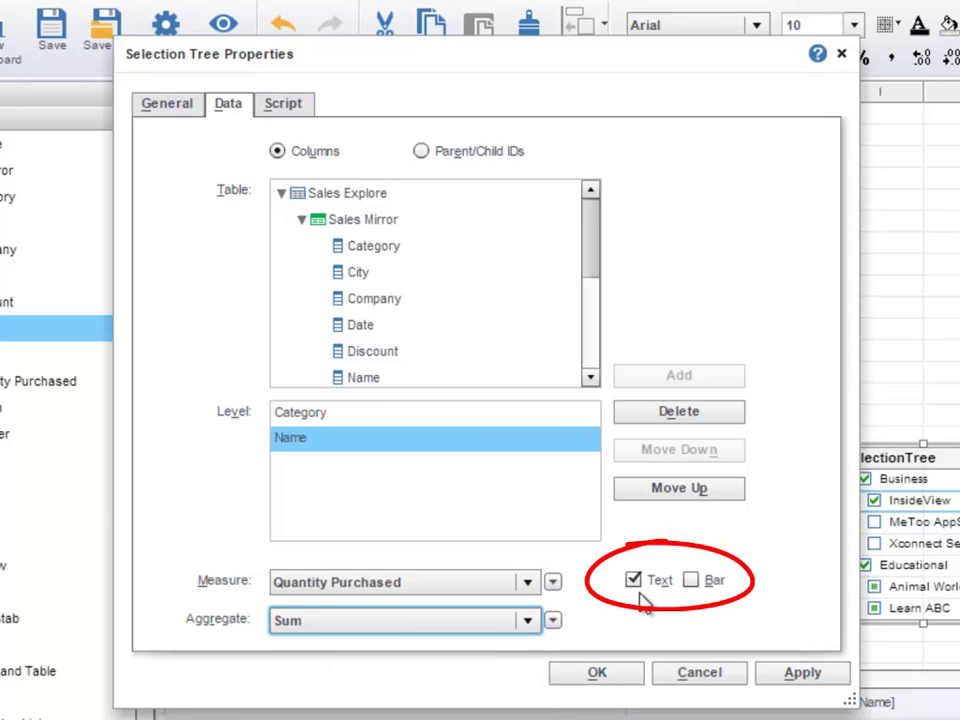
click(693, 582)
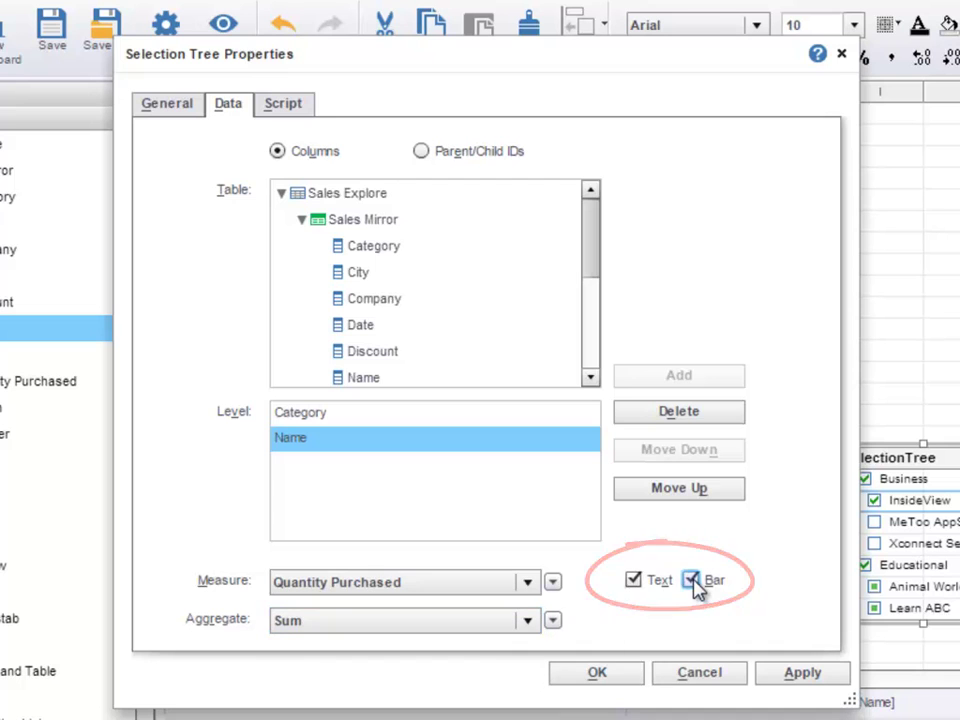
click(613, 678)
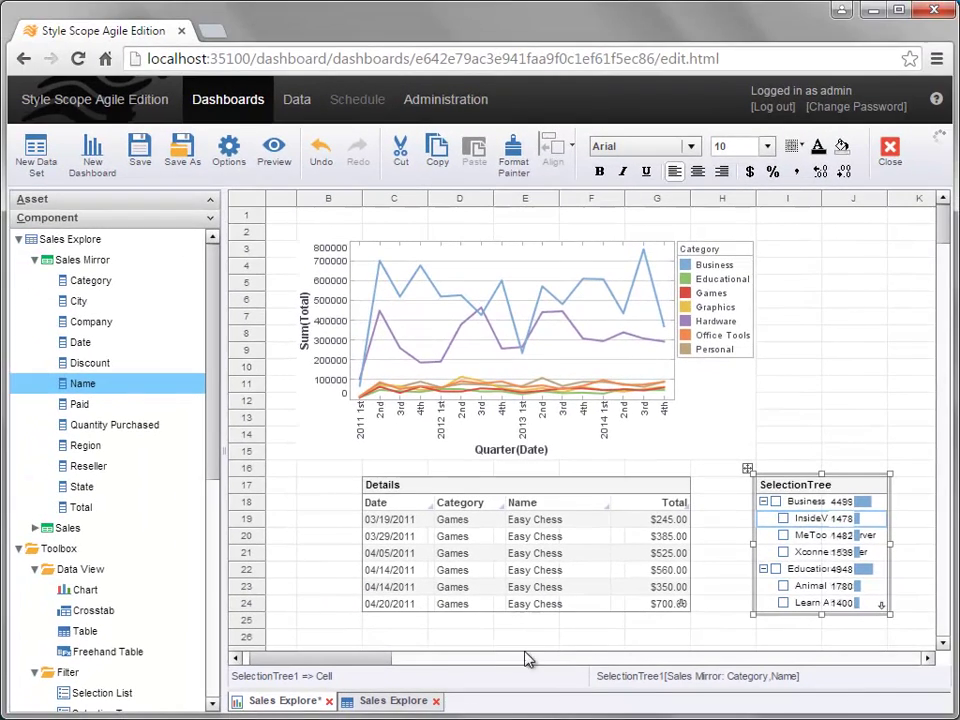
Step: Widen the Selection Tree so it spans columns I to L
scroll(388, 664, right, 2)
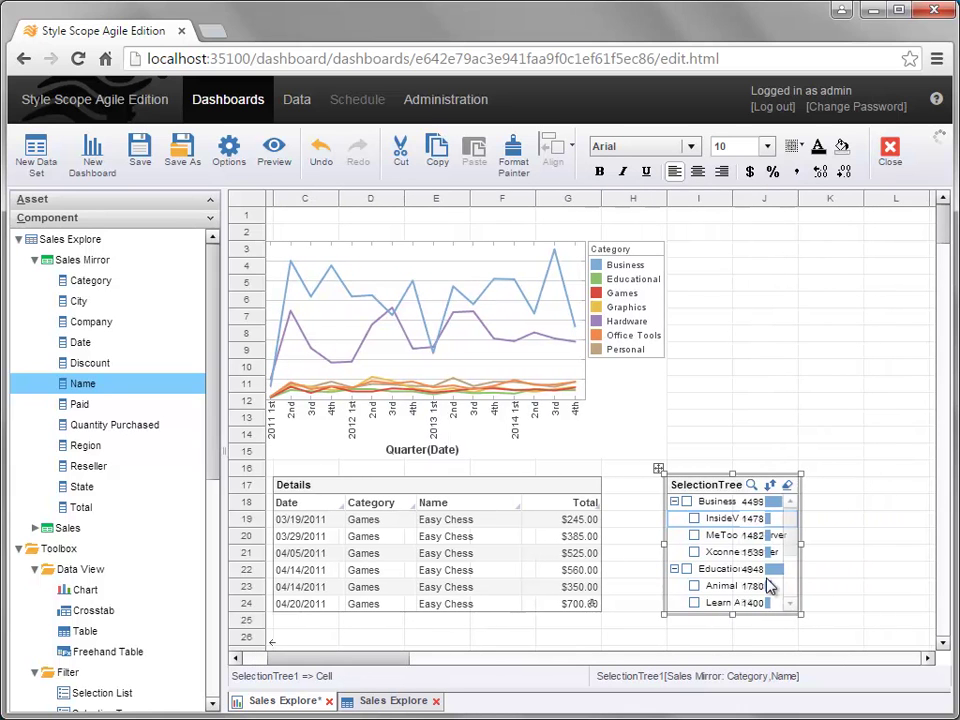
drag(801, 544, 909, 541)
scroll(392, 662, right, 2)
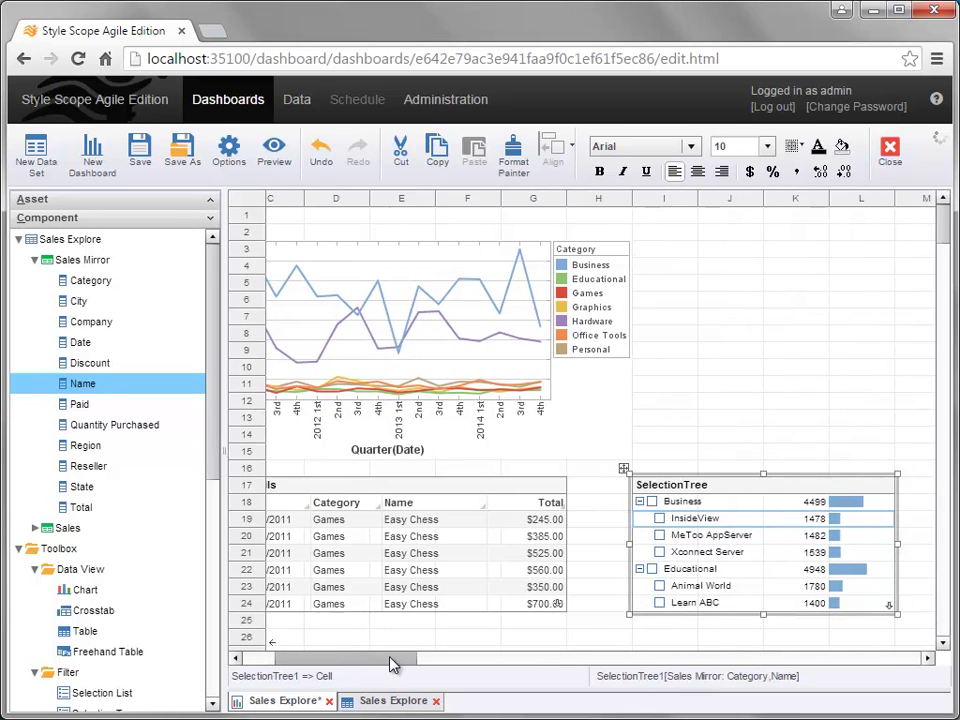
scroll(395, 664, right, 1)
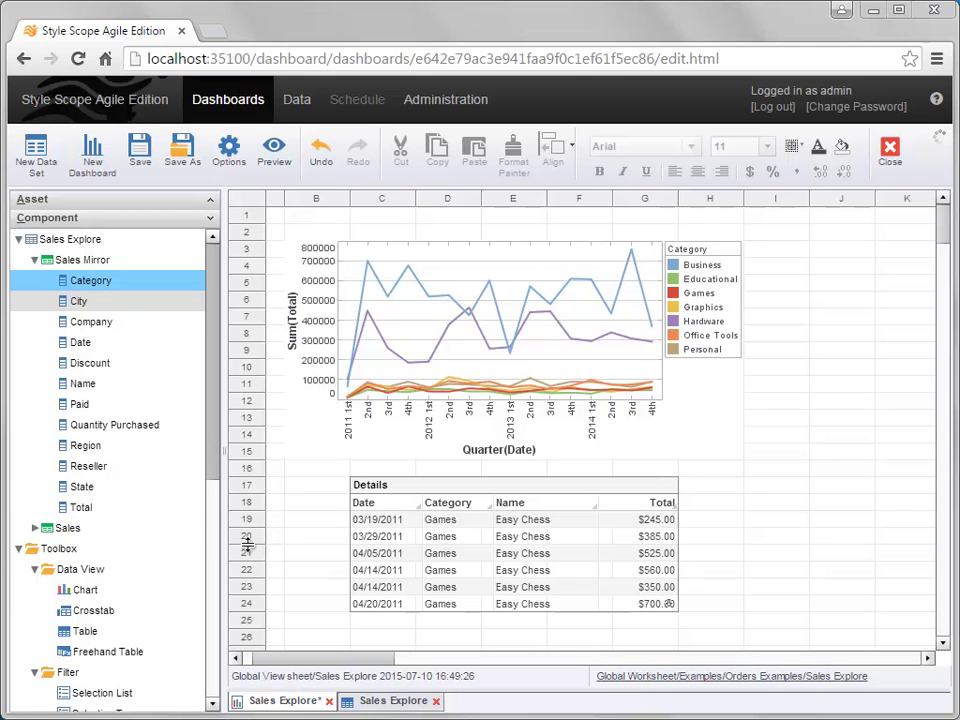
Step: Place a Selection Container at cell I17 and open a filter on the Category column of the Details table
drag(214, 465, 767, 490)
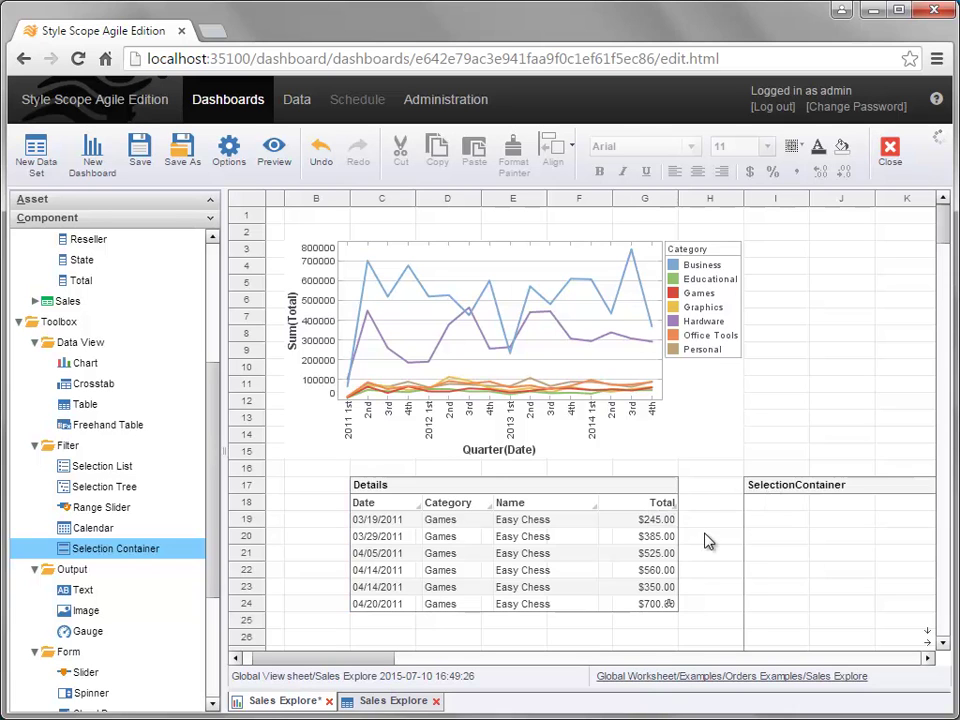
click(453, 540)
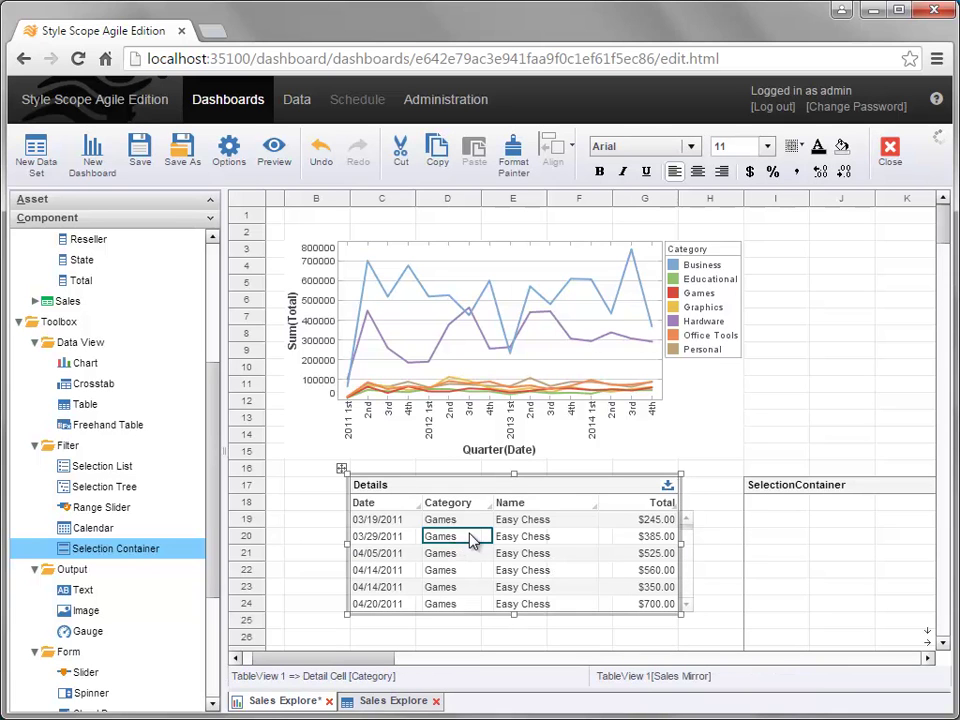
right_click(469, 534)
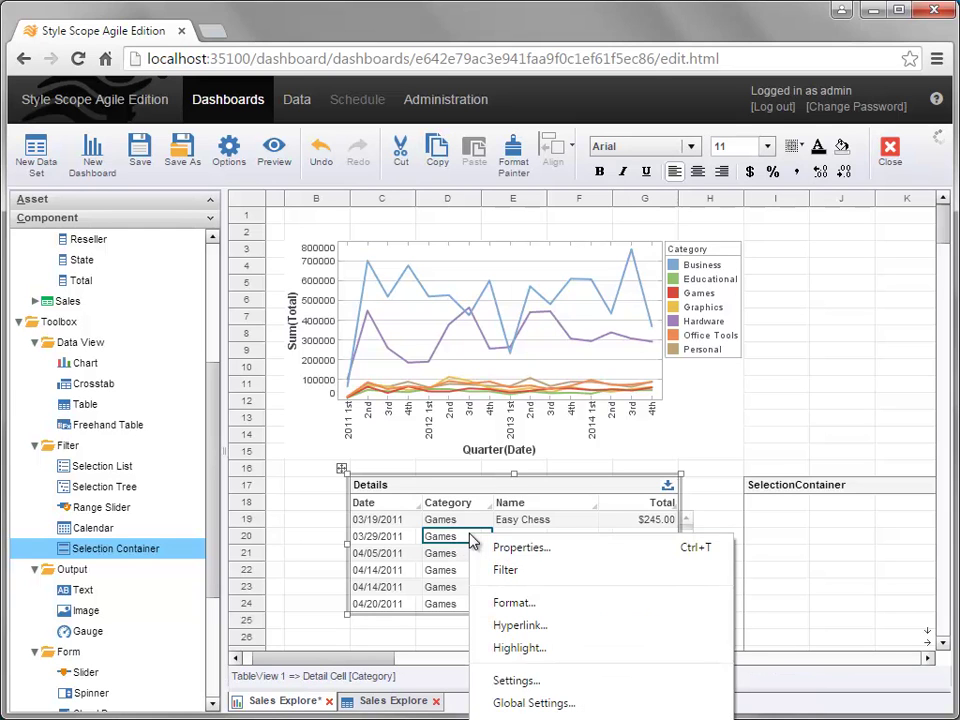
click(567, 578)
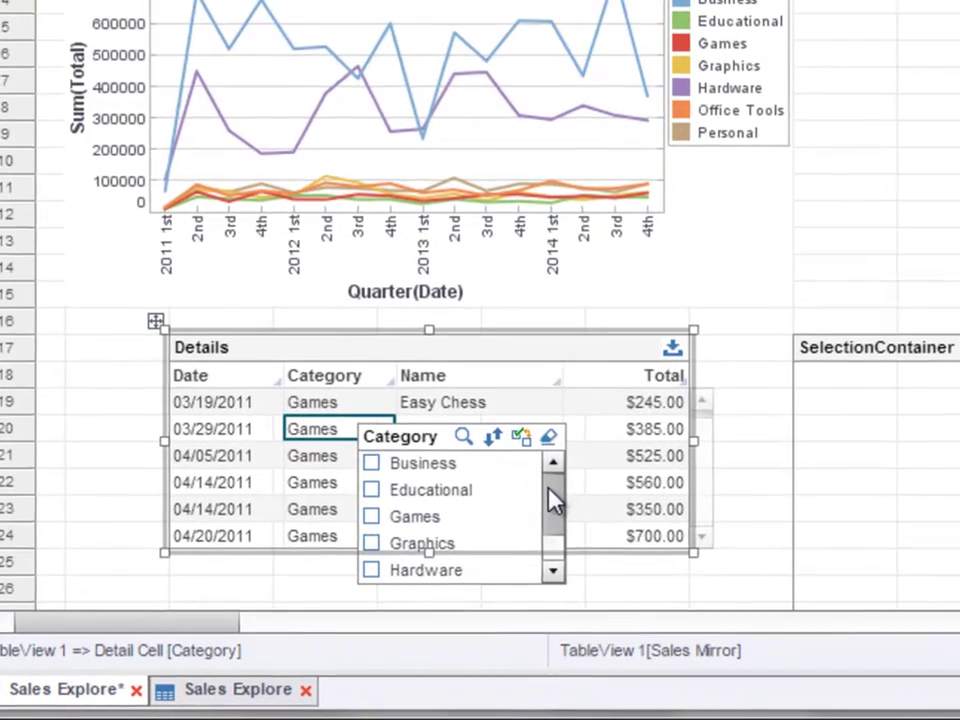
Step: Select Business and Games in the Category filter and dismiss it so it moves into the Selection Container
drag(594, 582, 595, 595)
mouse_move(557, 527)
mouse_down()
mouse_move(553, 501)
mouse_move(557, 538)
mouse_up()
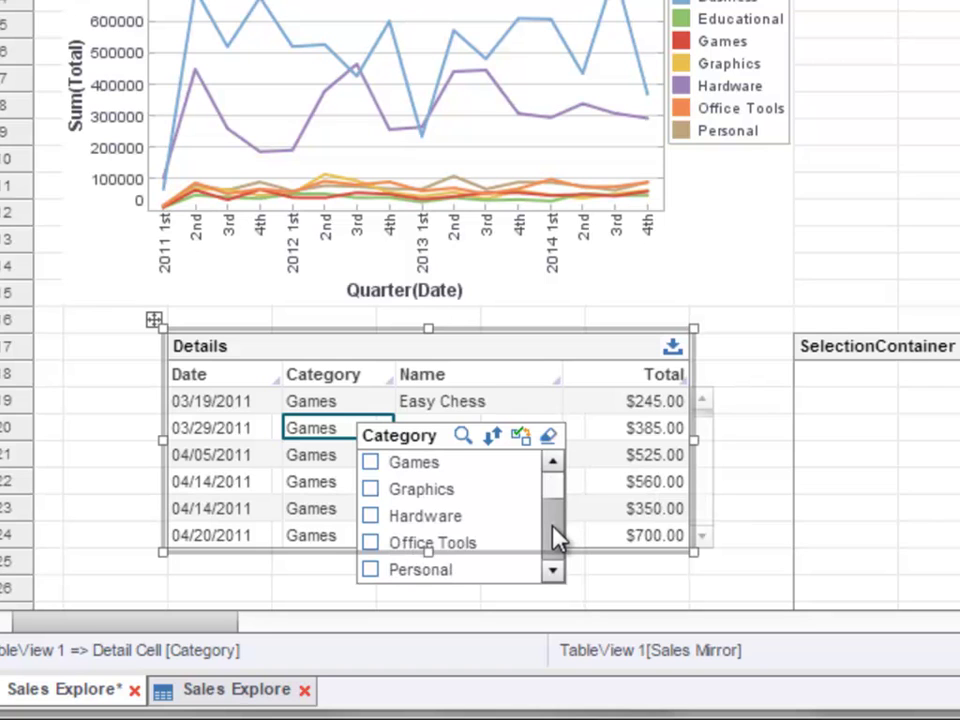
drag(557, 538, 561, 507)
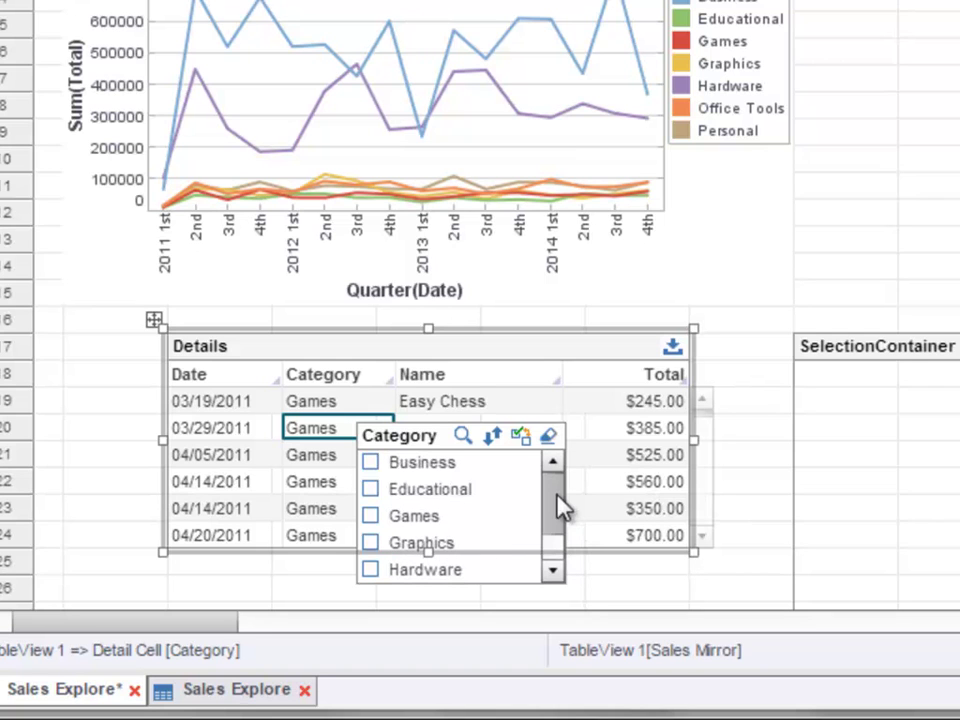
click(373, 465)
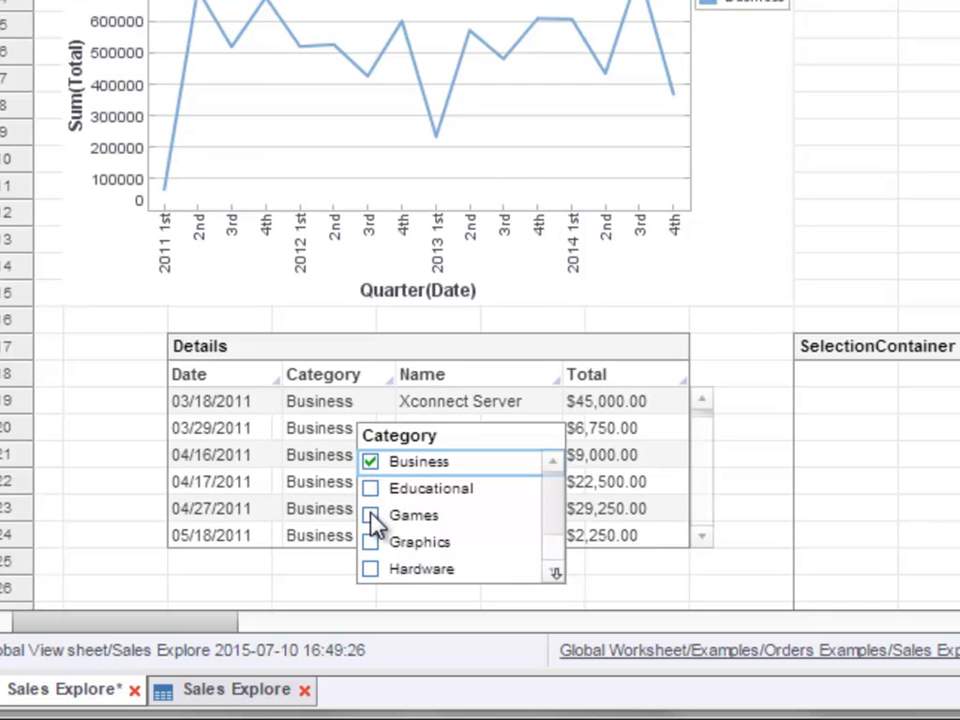
click(372, 518)
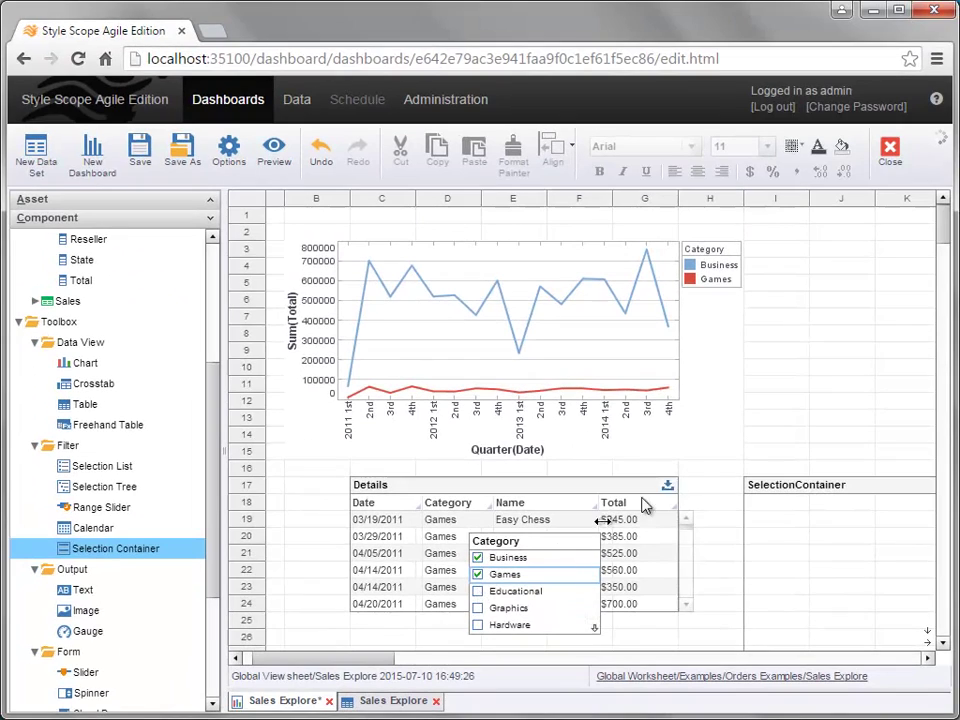
click(843, 400)
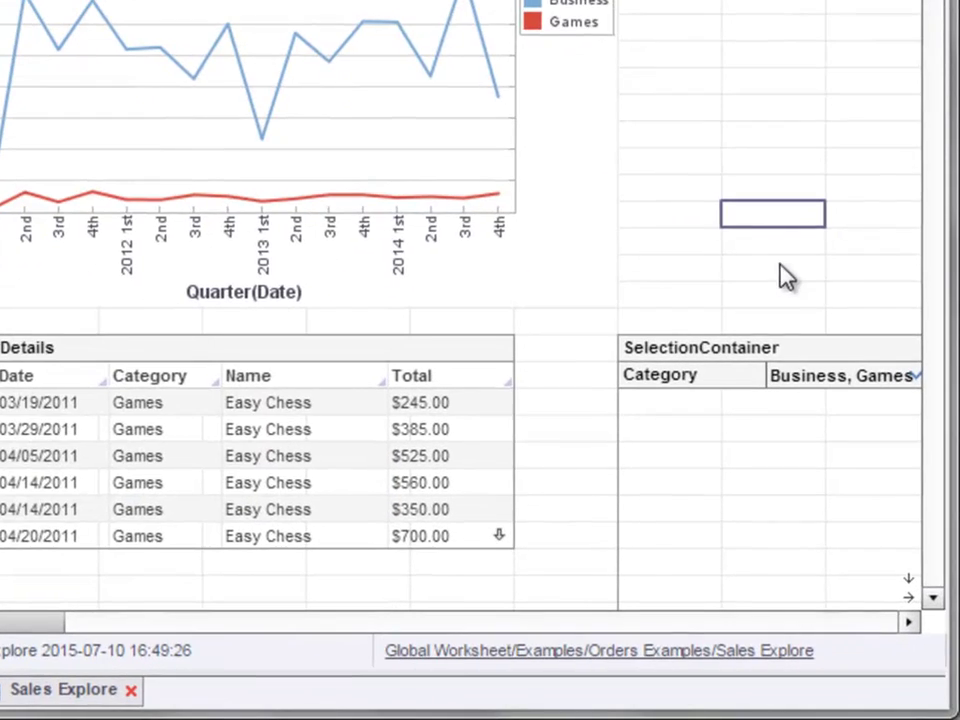
mouse_move(850, 488)
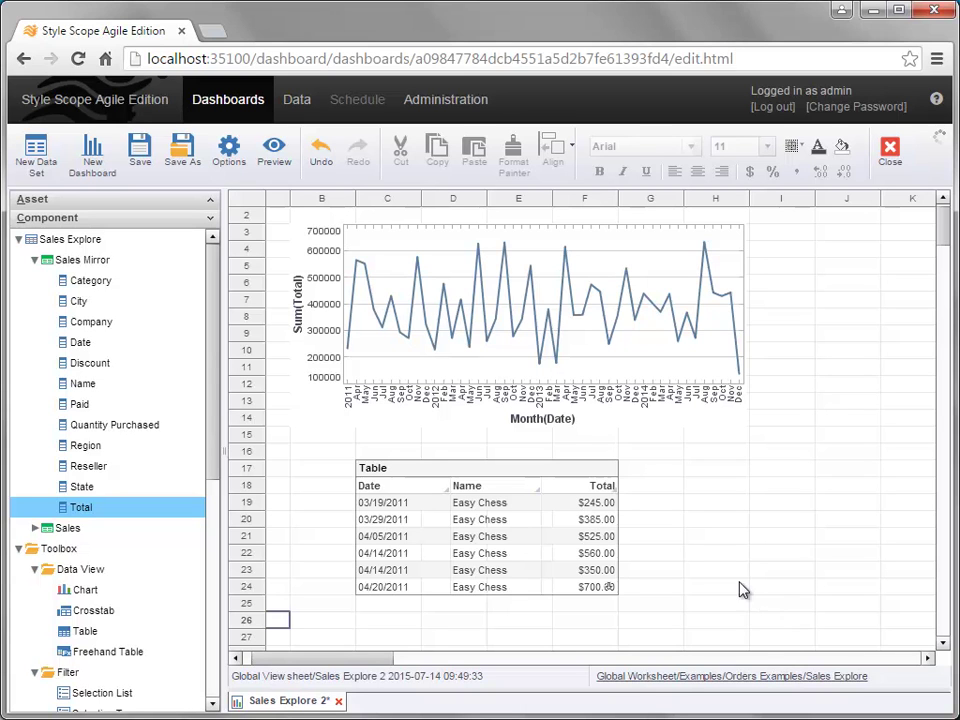
Step: Add a condition to the Sales Explore 2 chart requiring Date to be in the range Last quarter last year
click(654, 344)
right_click(654, 345)
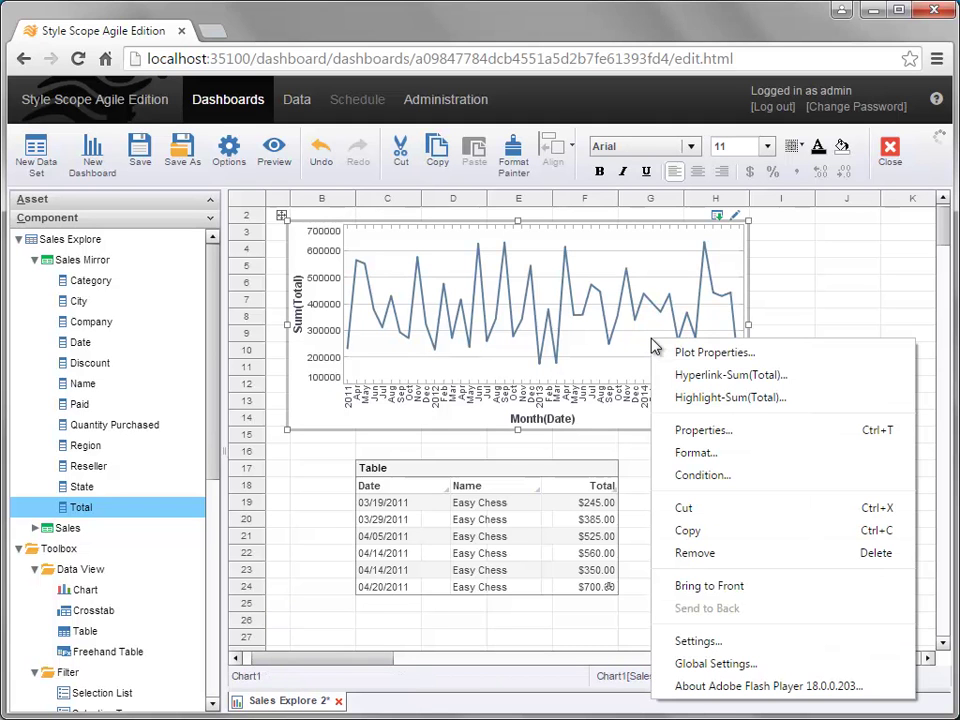
click(763, 477)
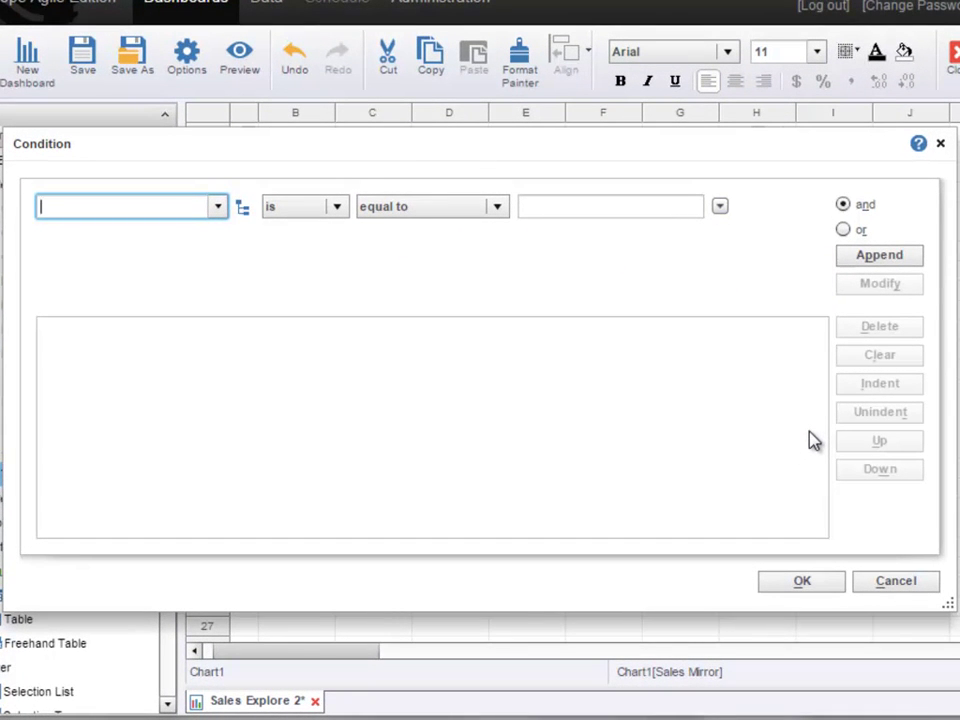
click(221, 208)
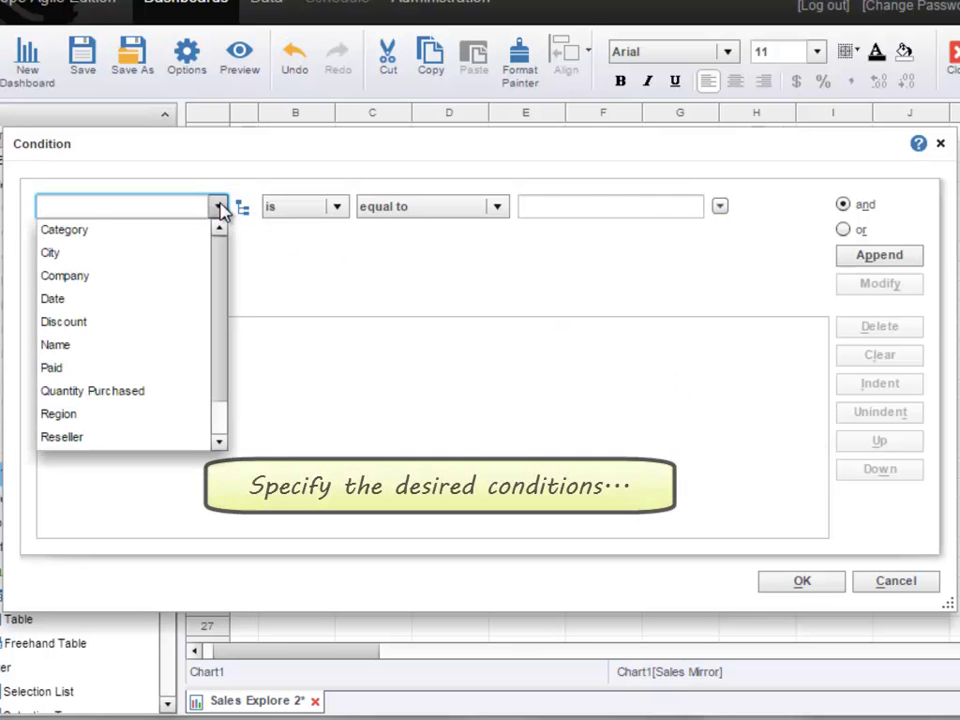
click(160, 307)
click(495, 208)
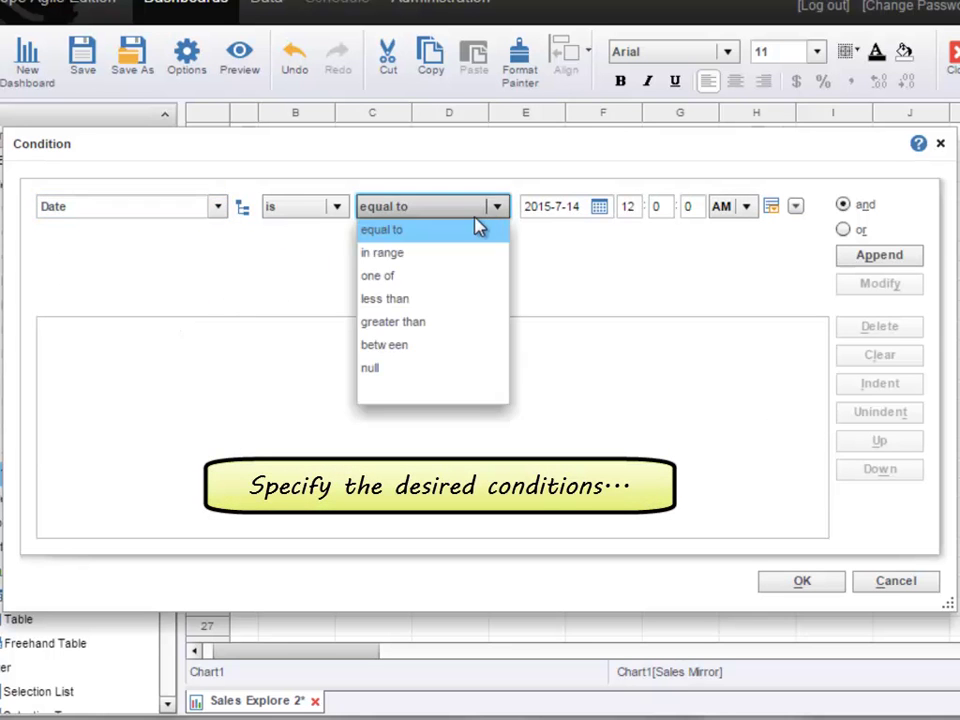
click(470, 251)
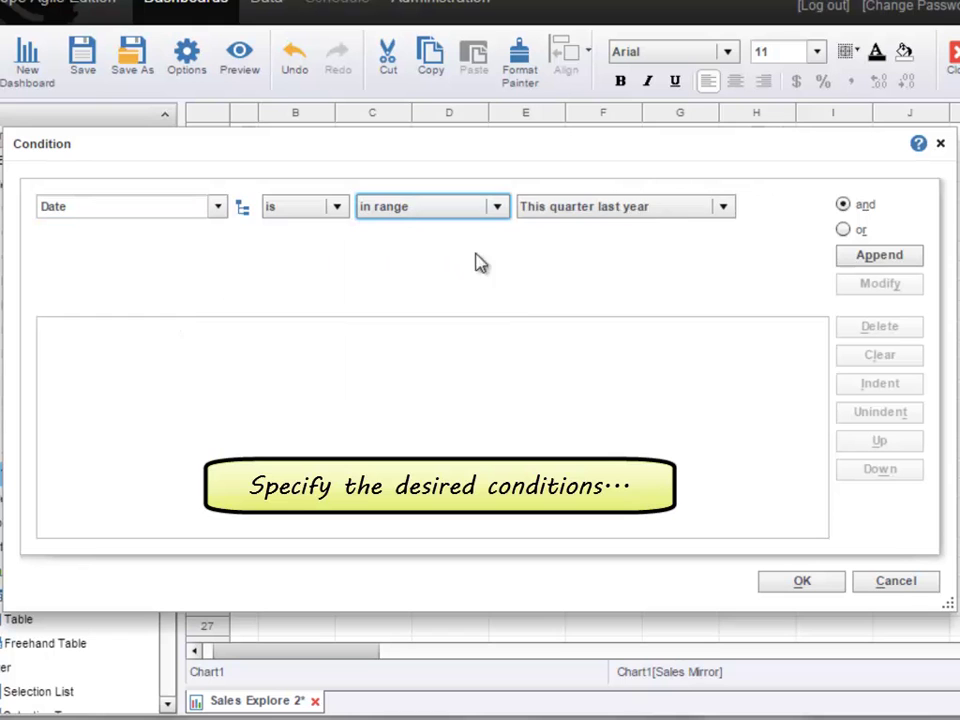
click(728, 209)
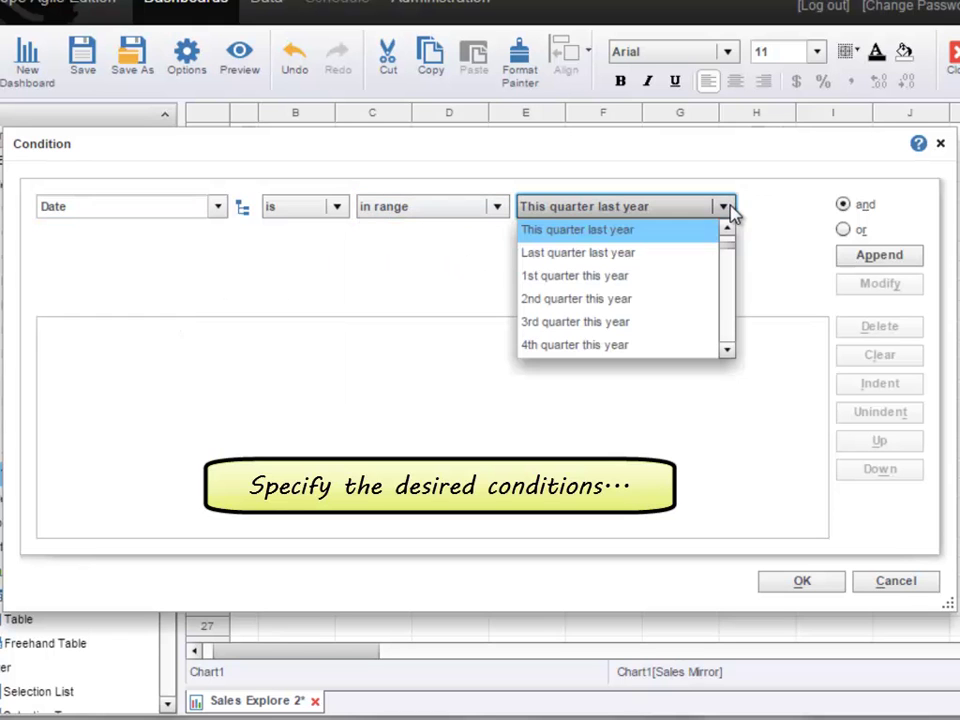
click(651, 260)
Step: Set up a further condition for the chart on the Company field using the one of operator
click(212, 215)
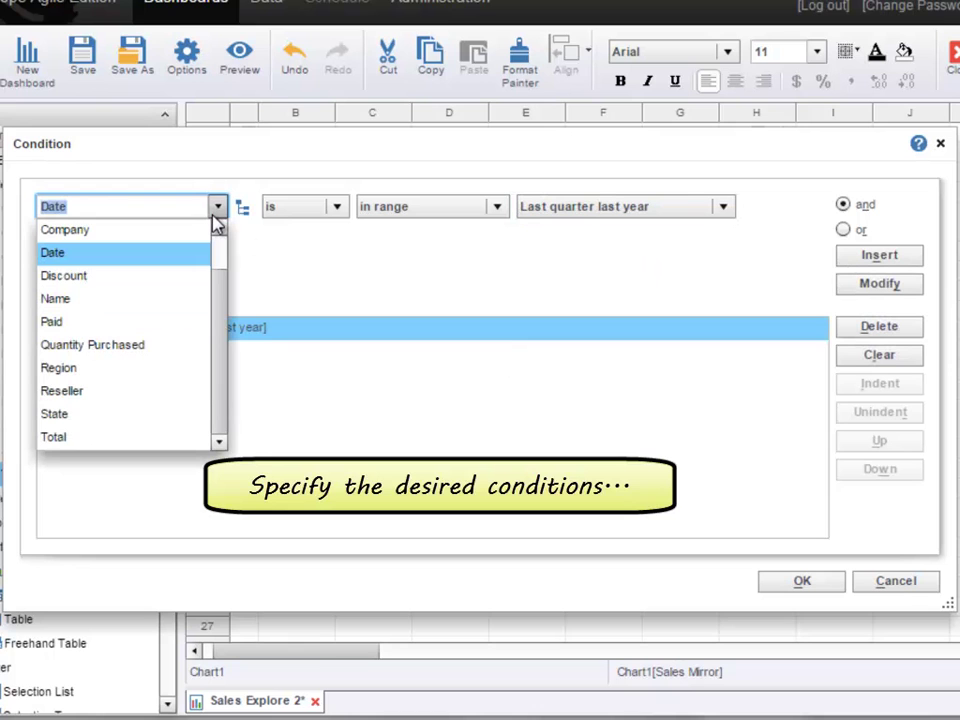
click(190, 230)
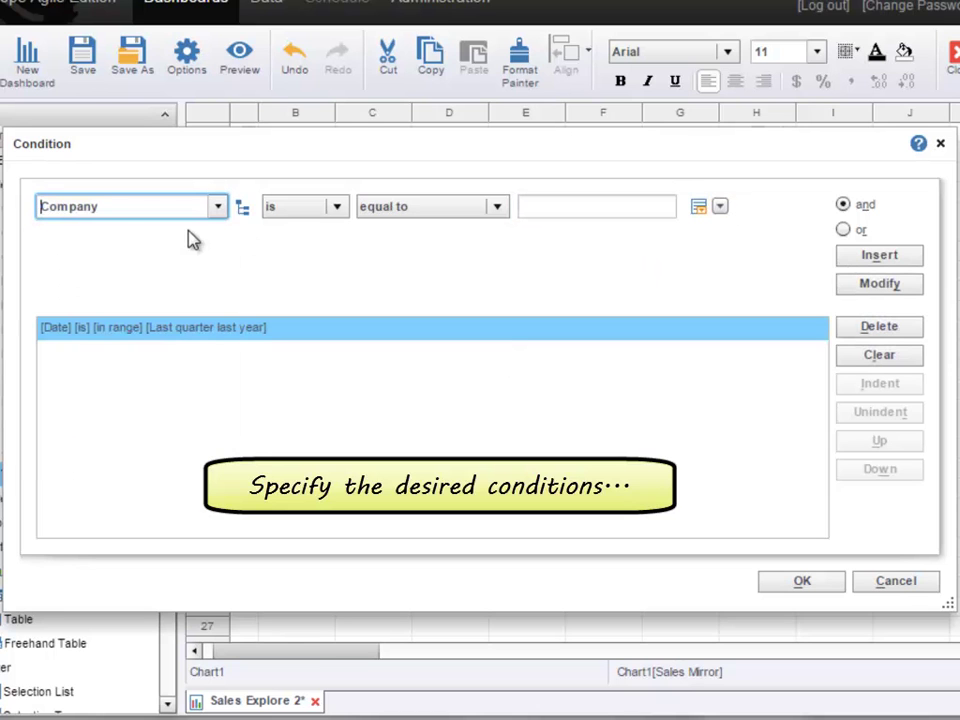
click(498, 207)
click(476, 257)
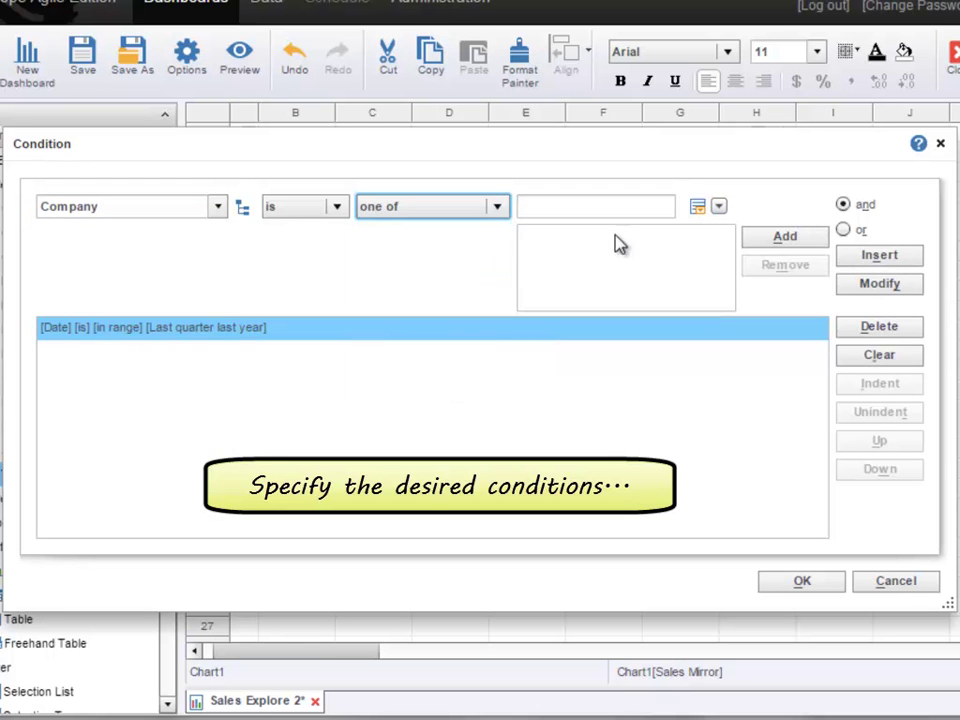
Step: List AMG Logistics, Big Ed's BBQ and BigMart Foodstores as the Company values, insert the condition joined with and, and apply the chart's conditions
click(699, 209)
click(652, 234)
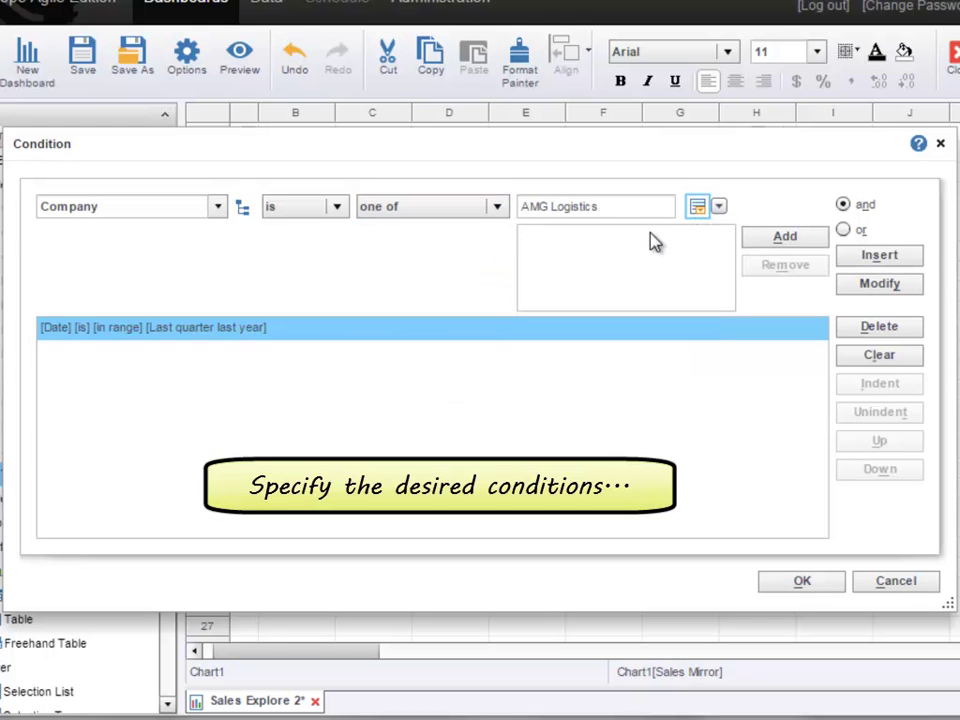
click(758, 238)
click(698, 207)
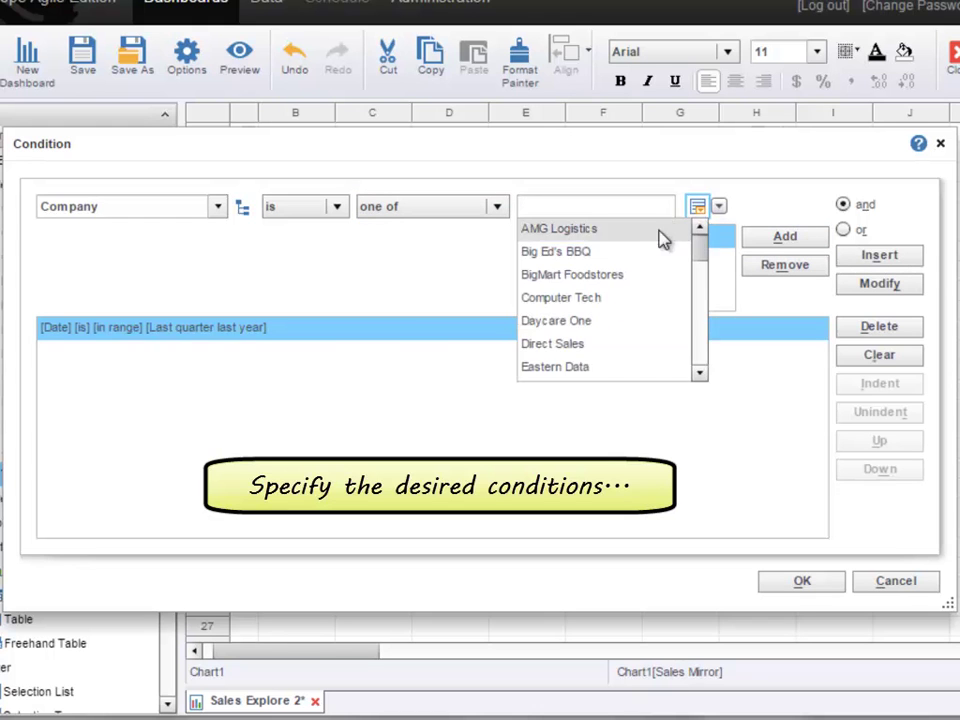
click(634, 254)
click(757, 246)
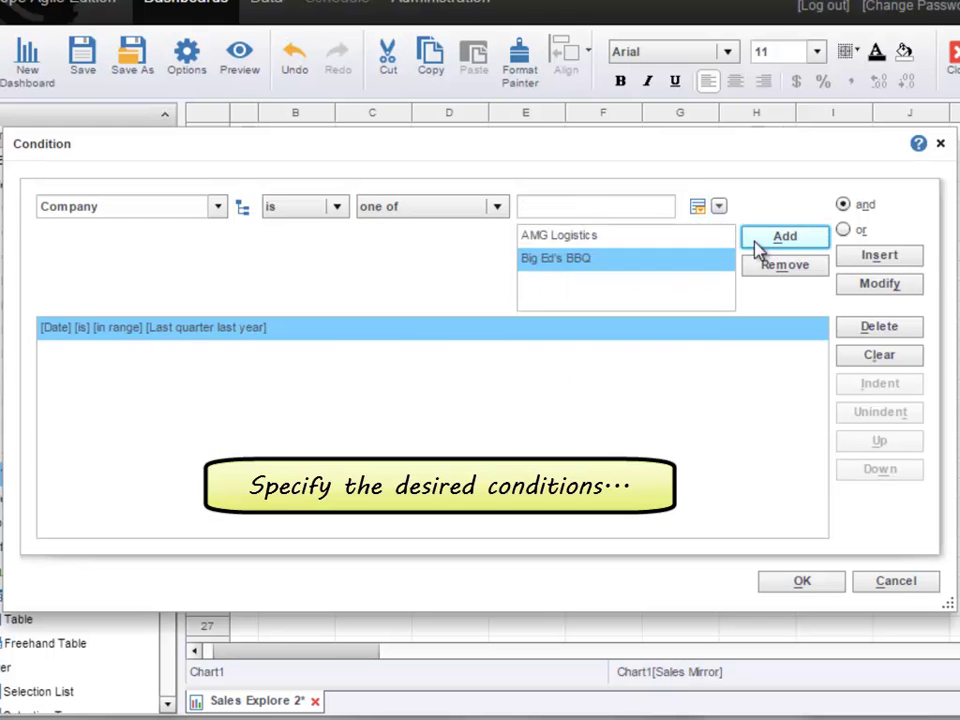
click(695, 213)
click(600, 274)
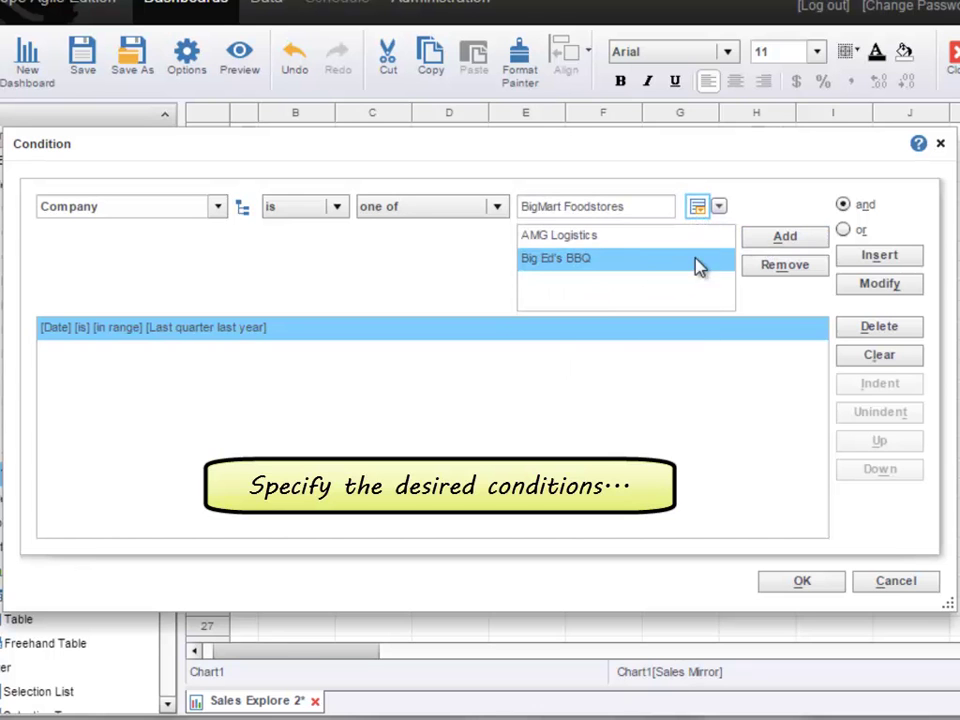
click(767, 248)
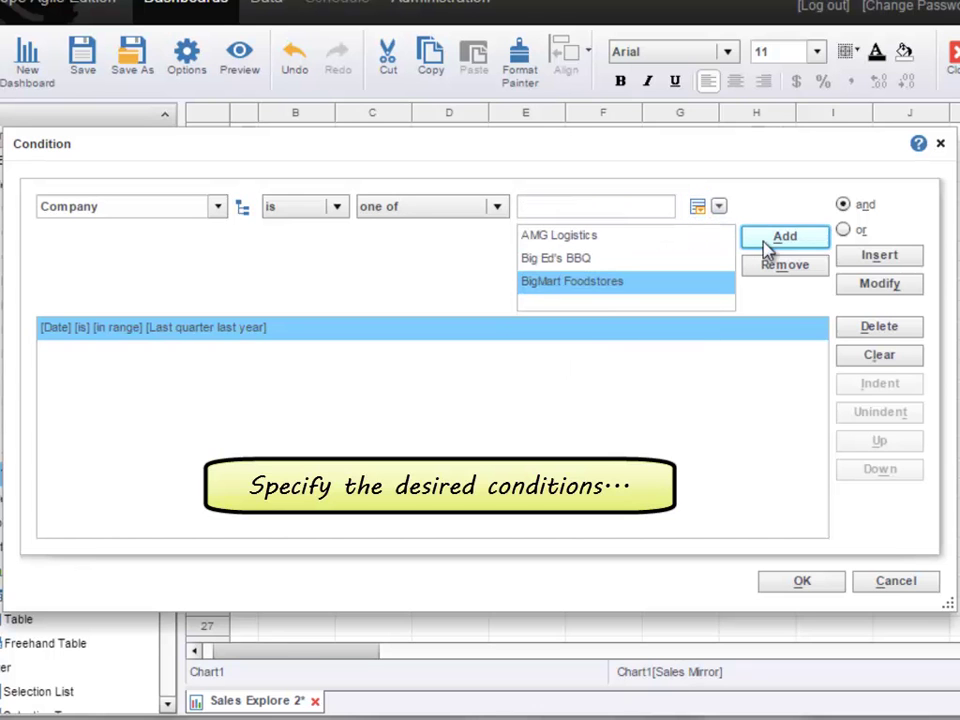
click(911, 261)
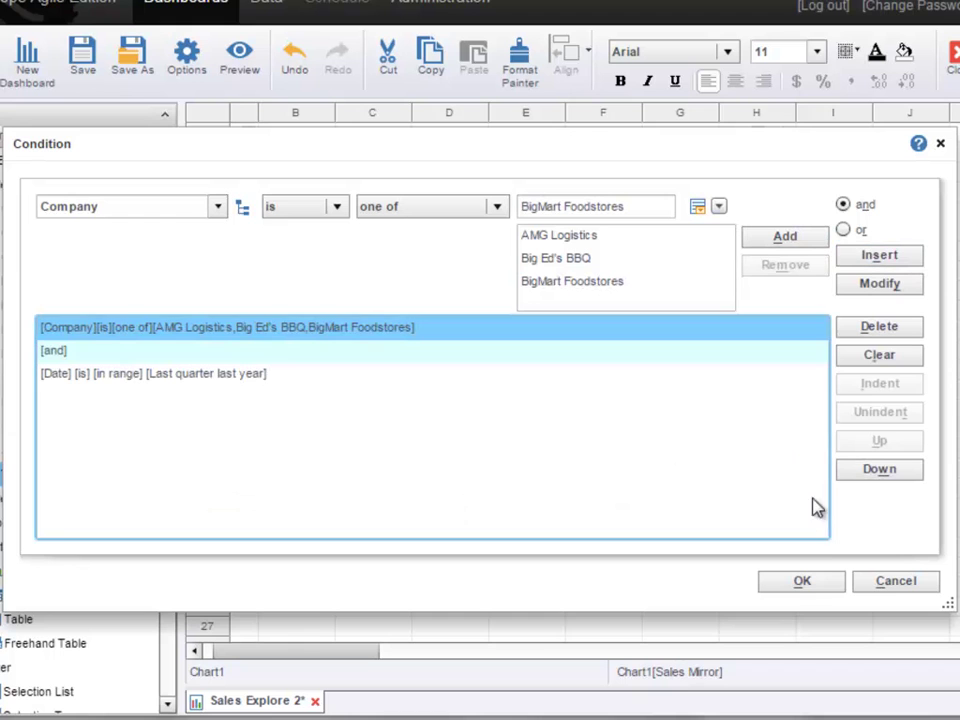
click(803, 581)
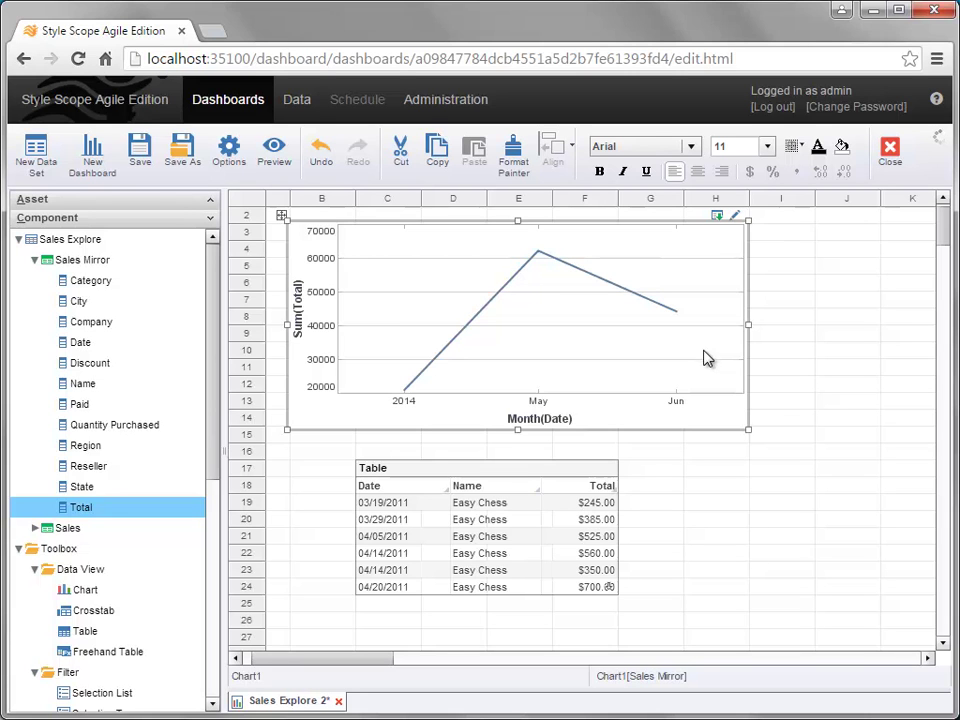
Step: Open the Sales Explore worksheet that supplies the dashboard's data
click(773, 521)
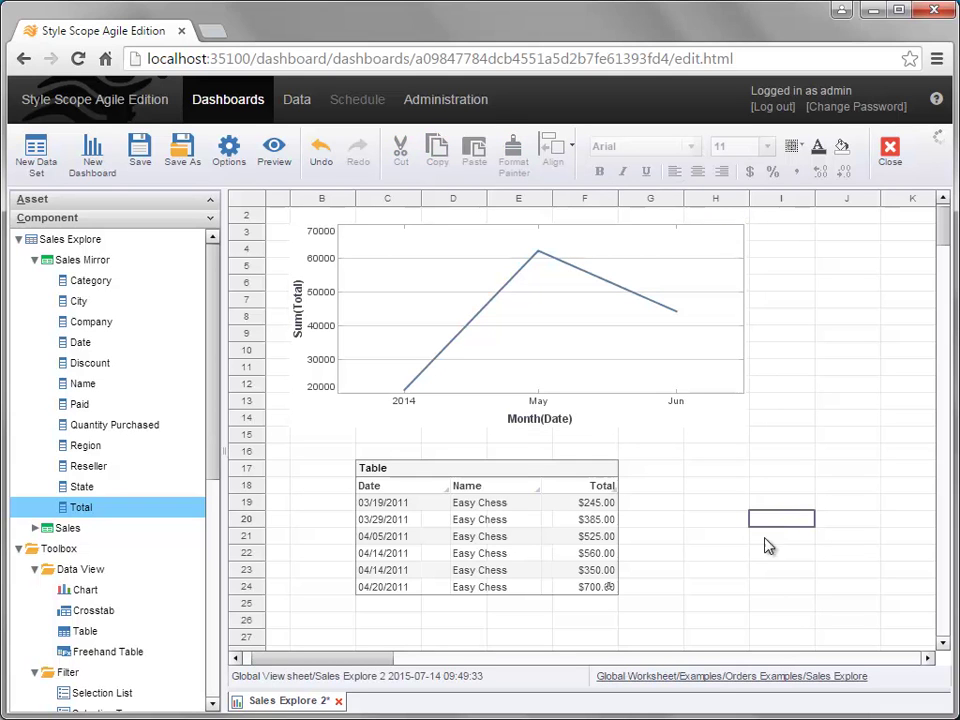
click(712, 680)
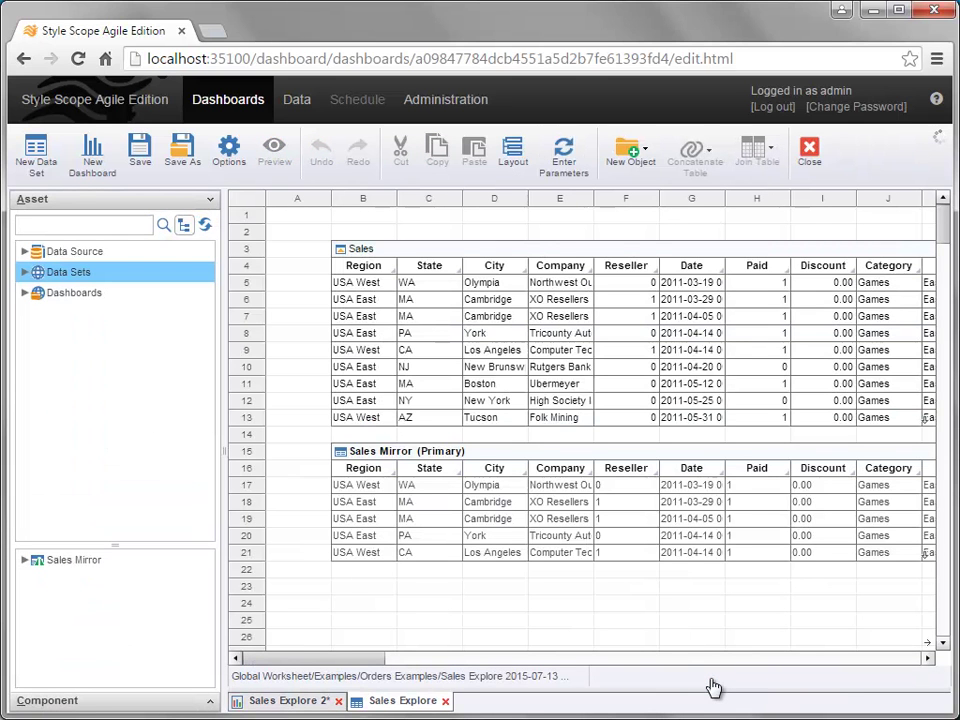
click(363, 620)
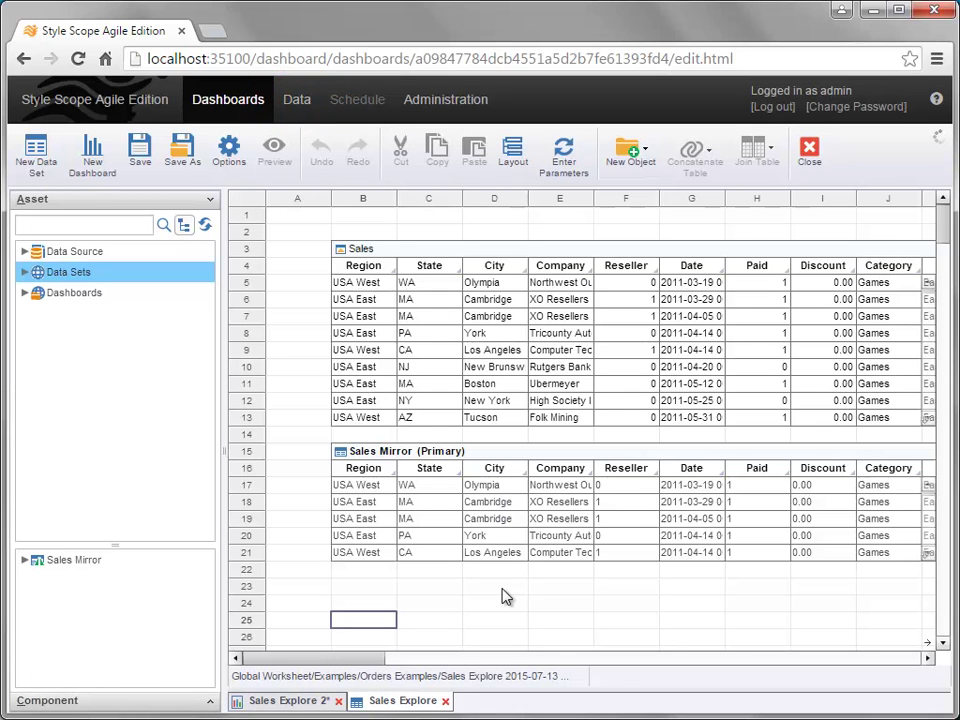
Step: Define a condition on the Sales Mirror table requiring Sales.Date to be in the range Last quarter last year
mouse_move(654, 538)
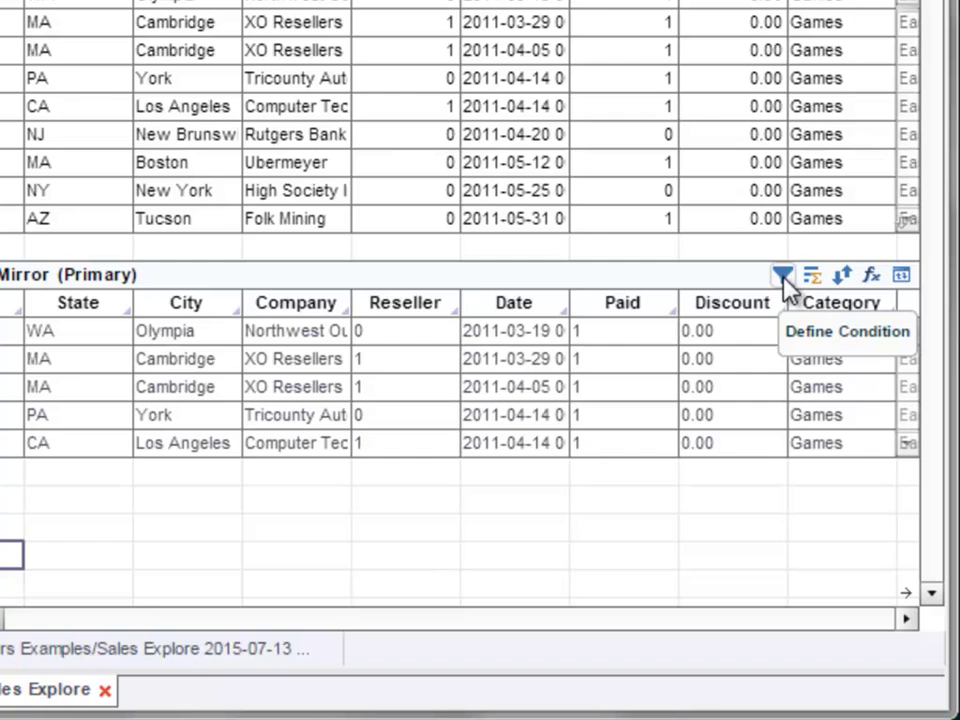
click(783, 276)
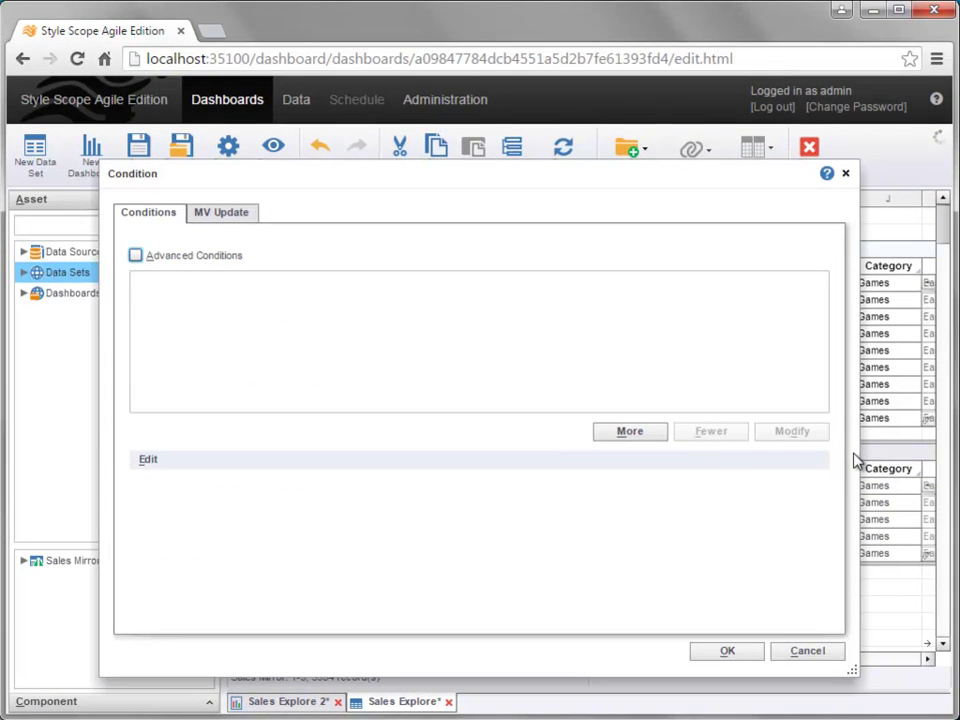
click(630, 432)
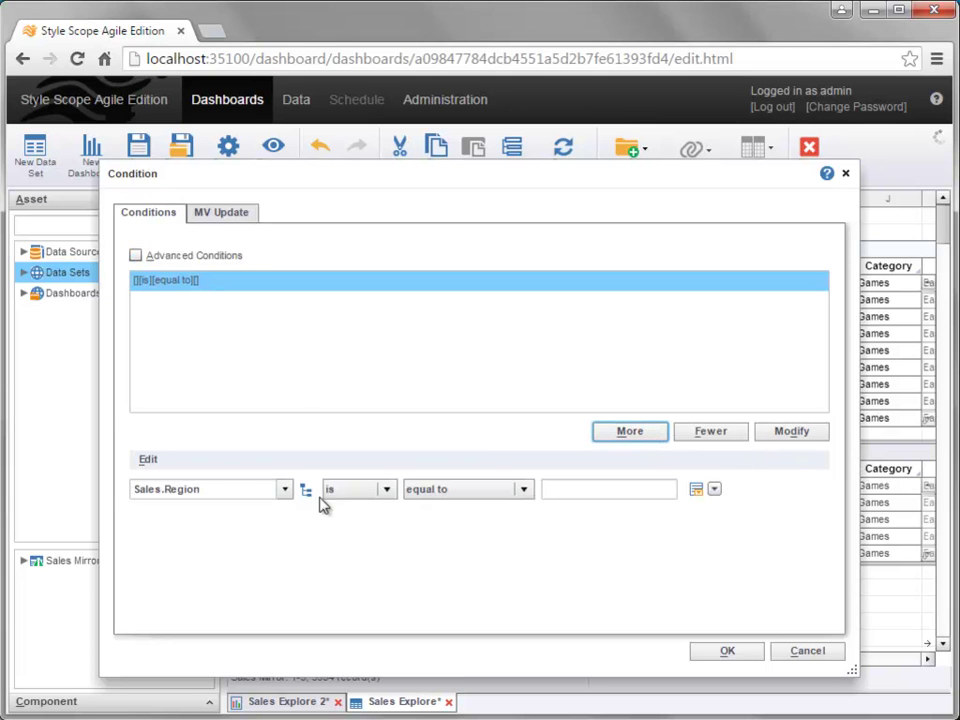
click(285, 490)
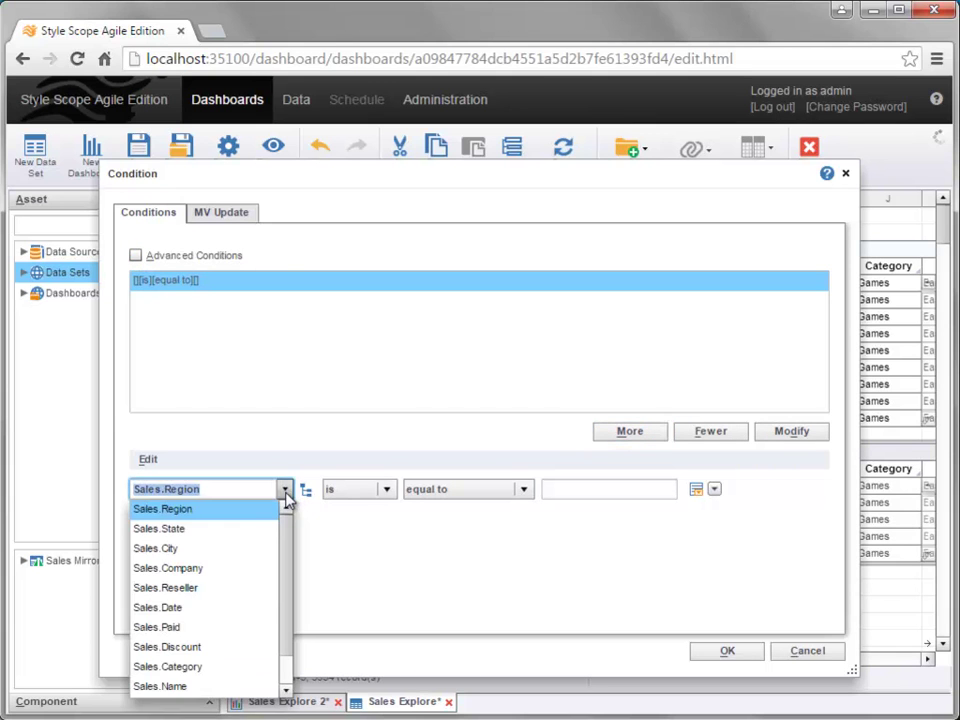
click(236, 607)
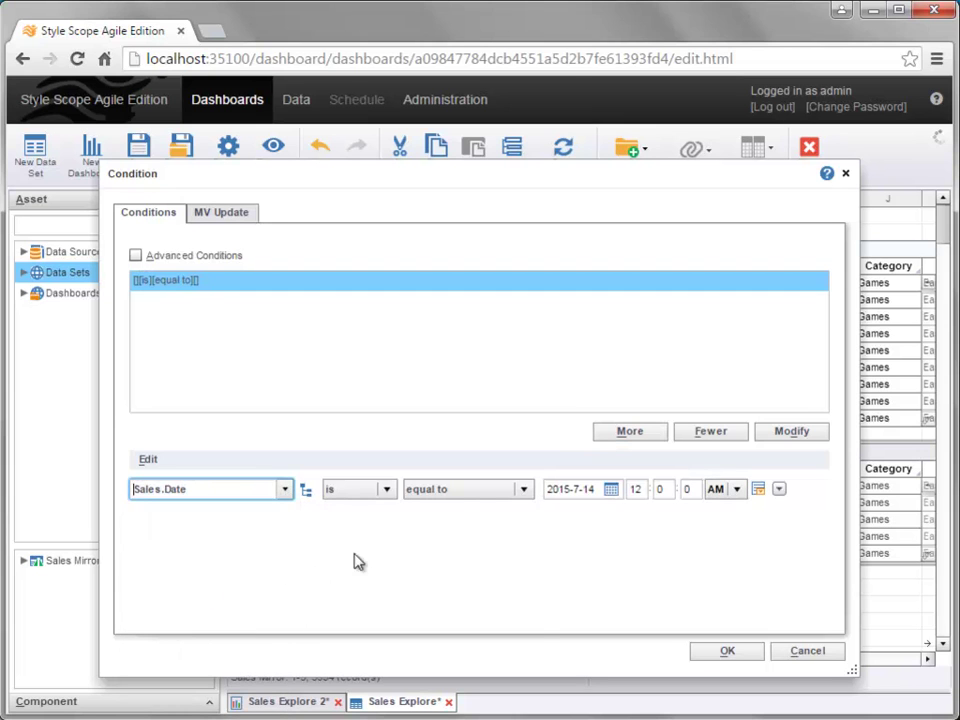
click(520, 490)
click(500, 528)
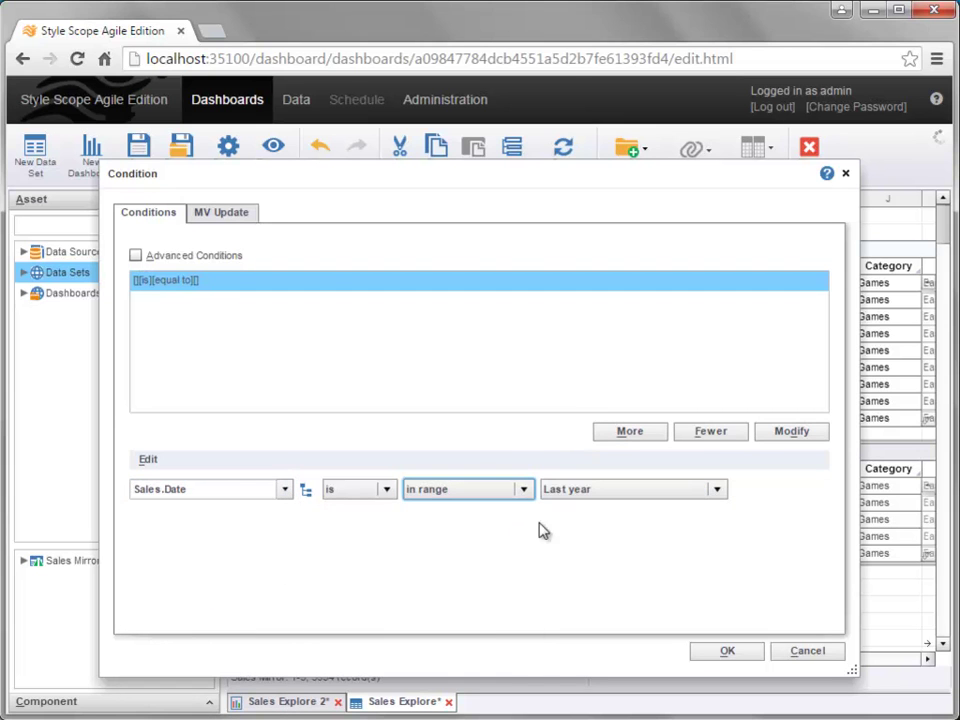
click(718, 492)
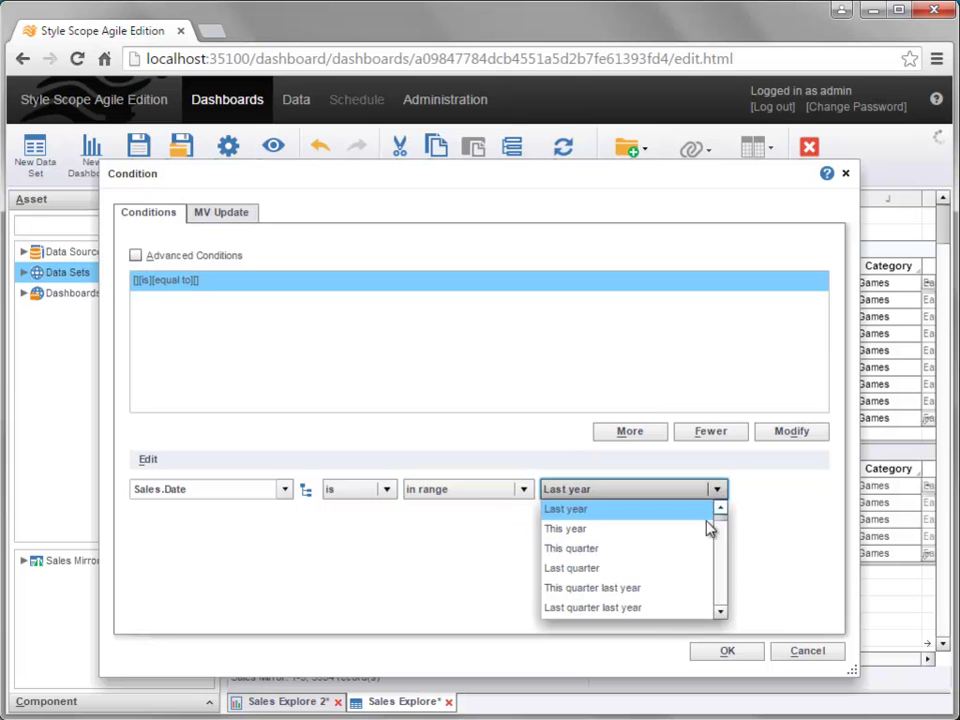
click(648, 608)
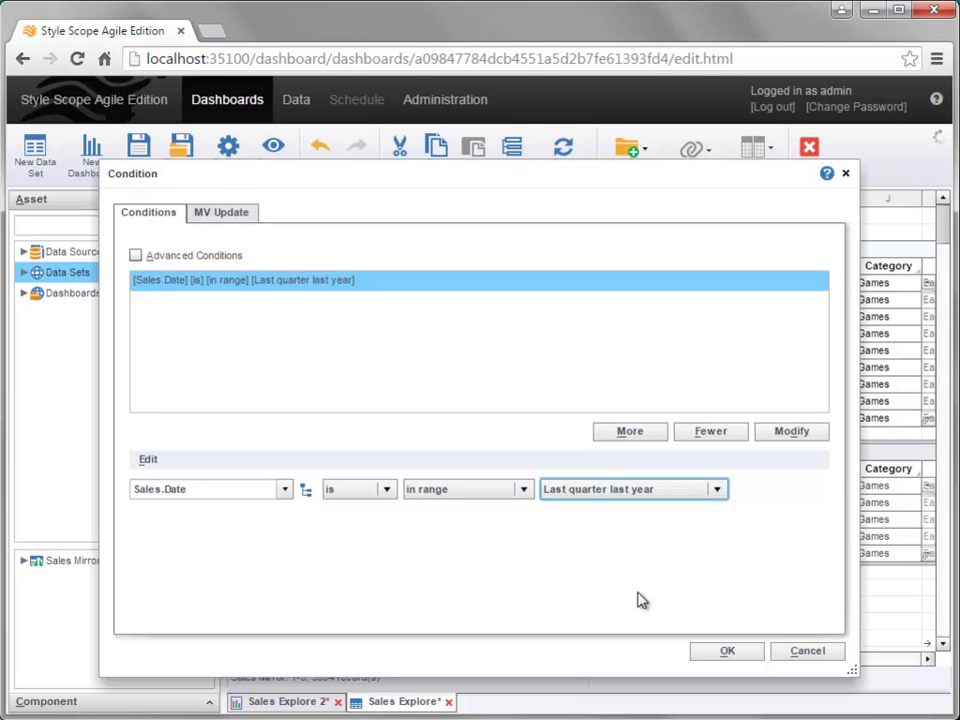
Step: Enable Advanced Conditions and set up a new pre-aggregate condition on Sales.Company using the one of operator
click(137, 256)
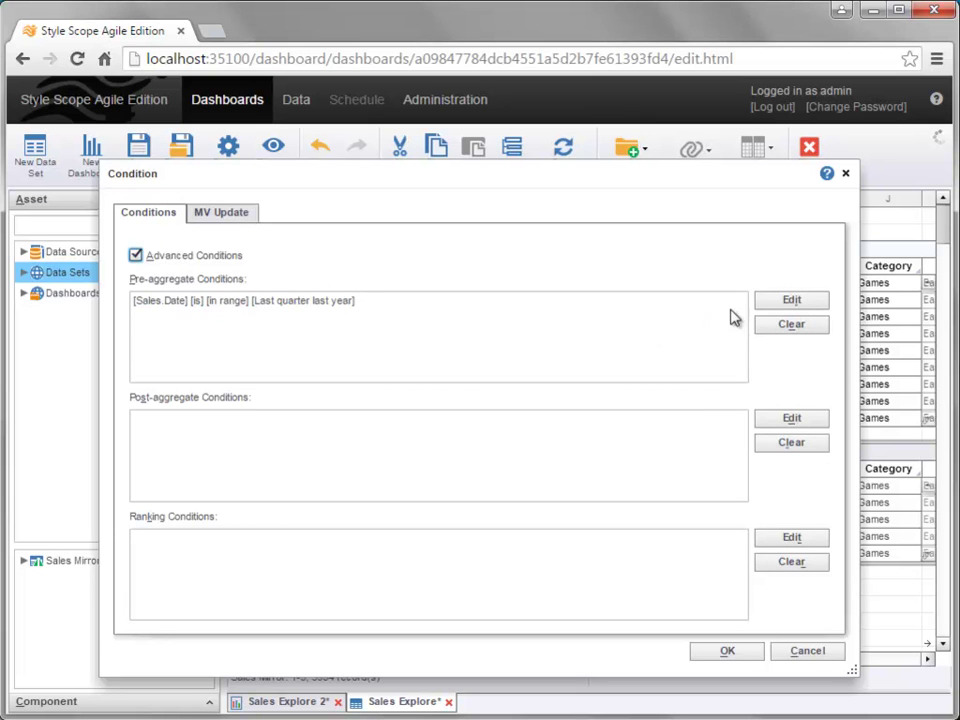
click(768, 304)
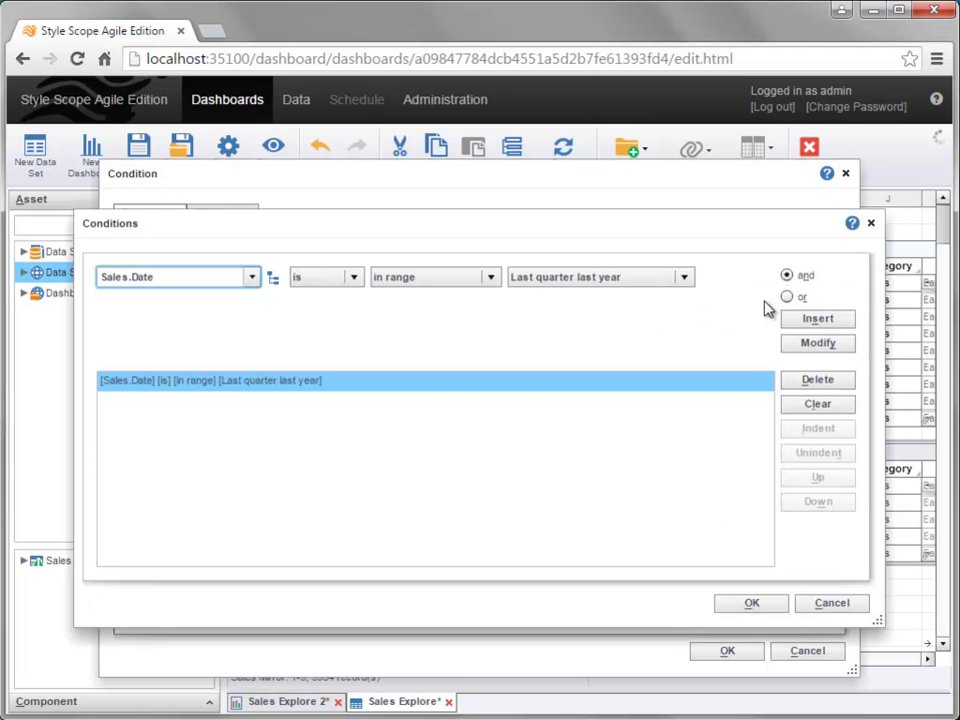
click(252, 277)
click(228, 316)
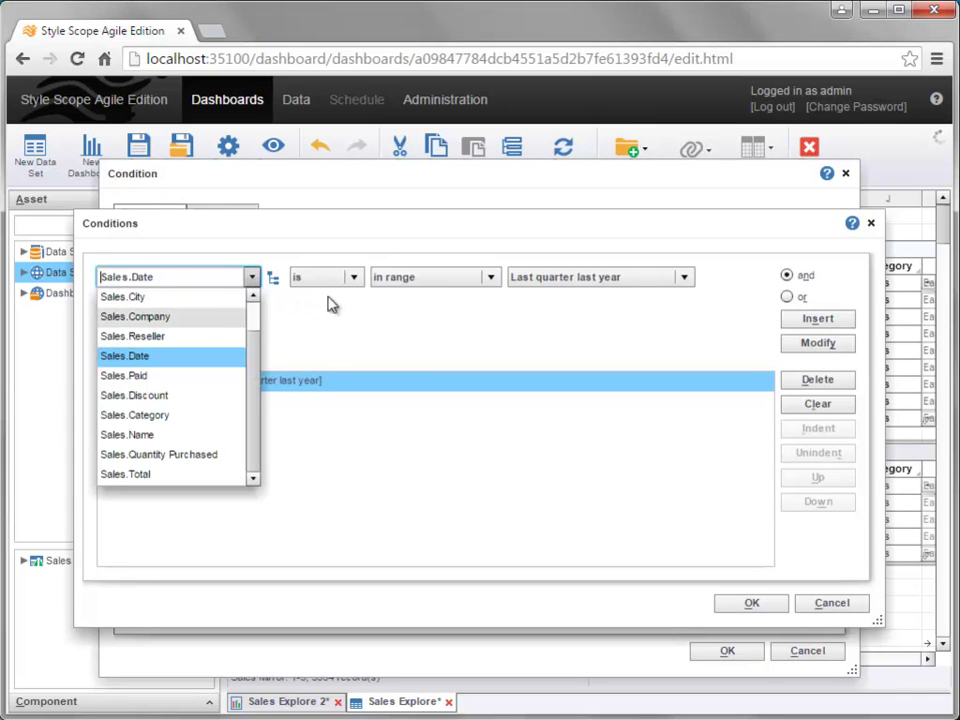
click(424, 282)
click(428, 316)
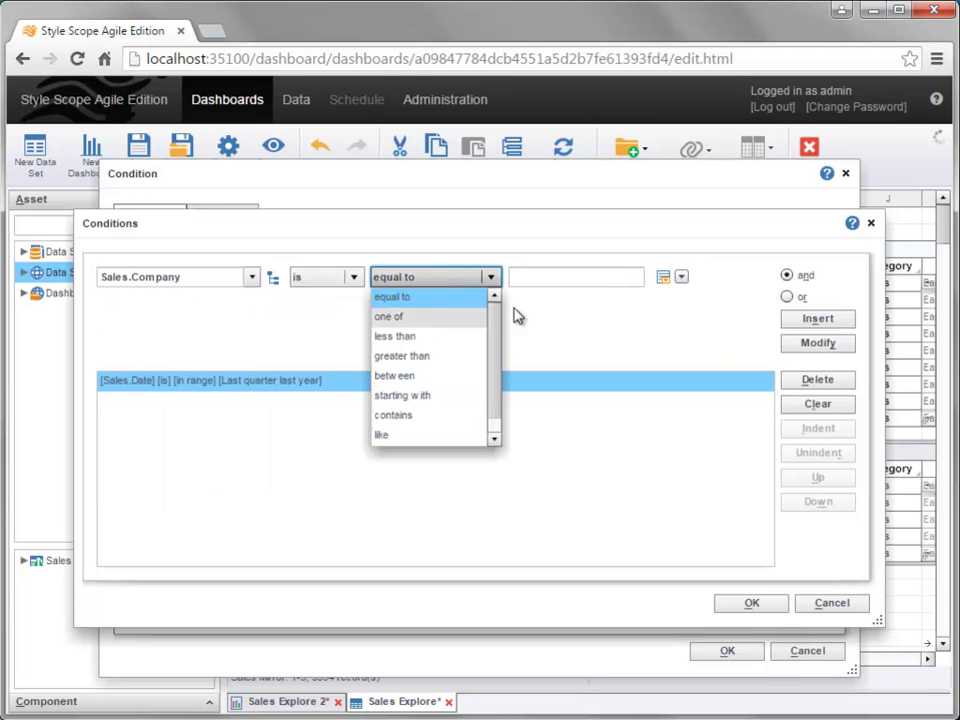
Step: Add AMG Logistics, Big Ed's BBQ and BigMart Foodstores to the value list of the Sales.Company condition
click(666, 279)
click(590, 298)
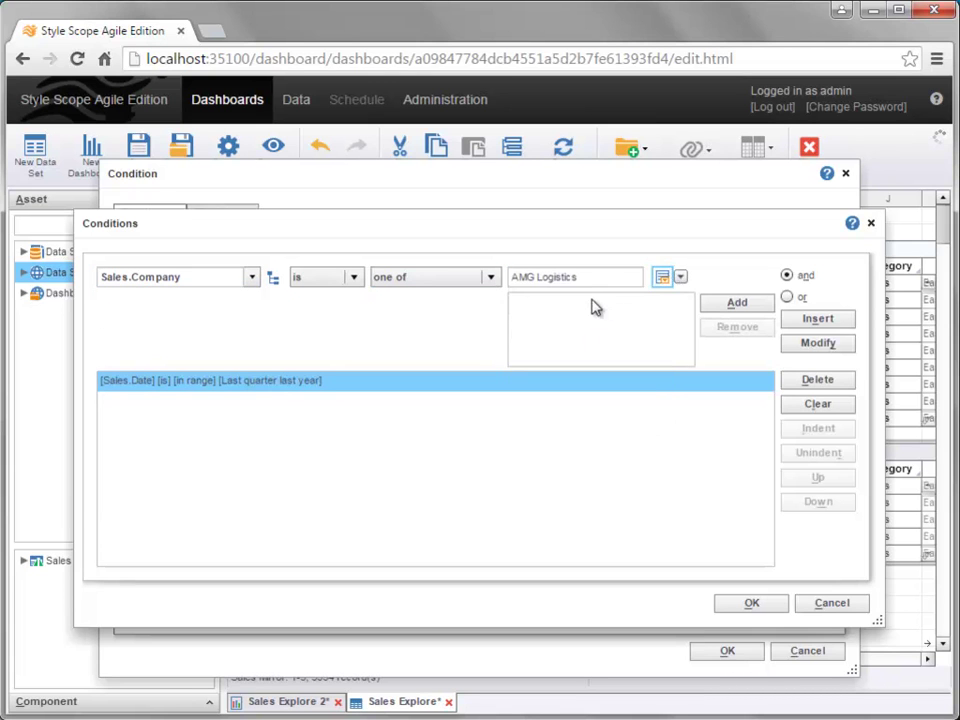
click(712, 303)
click(662, 278)
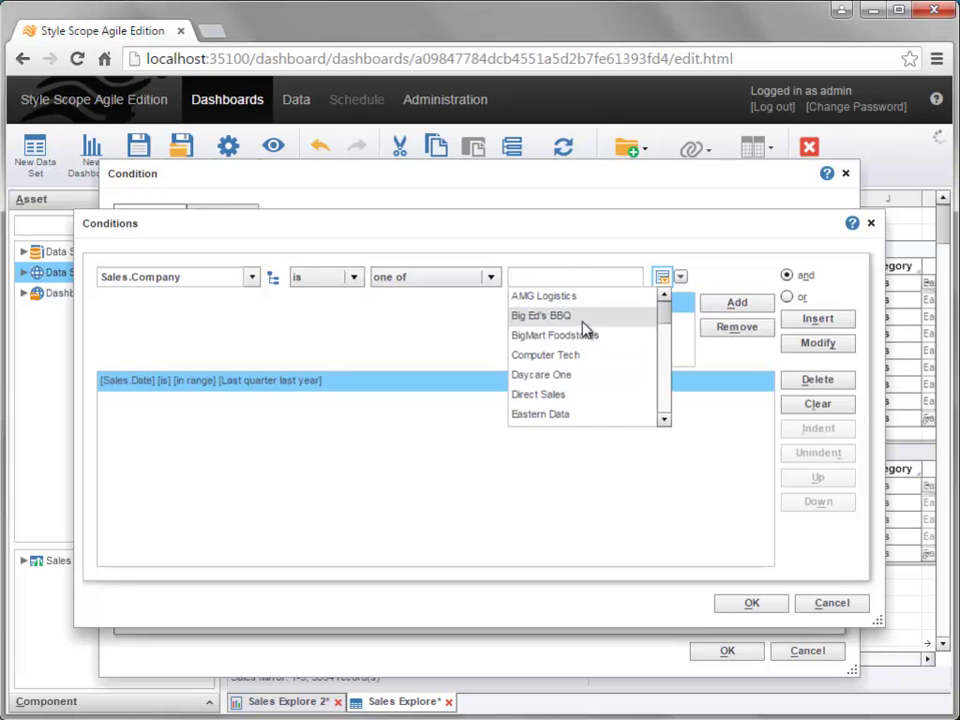
click(560, 315)
click(707, 306)
click(663, 277)
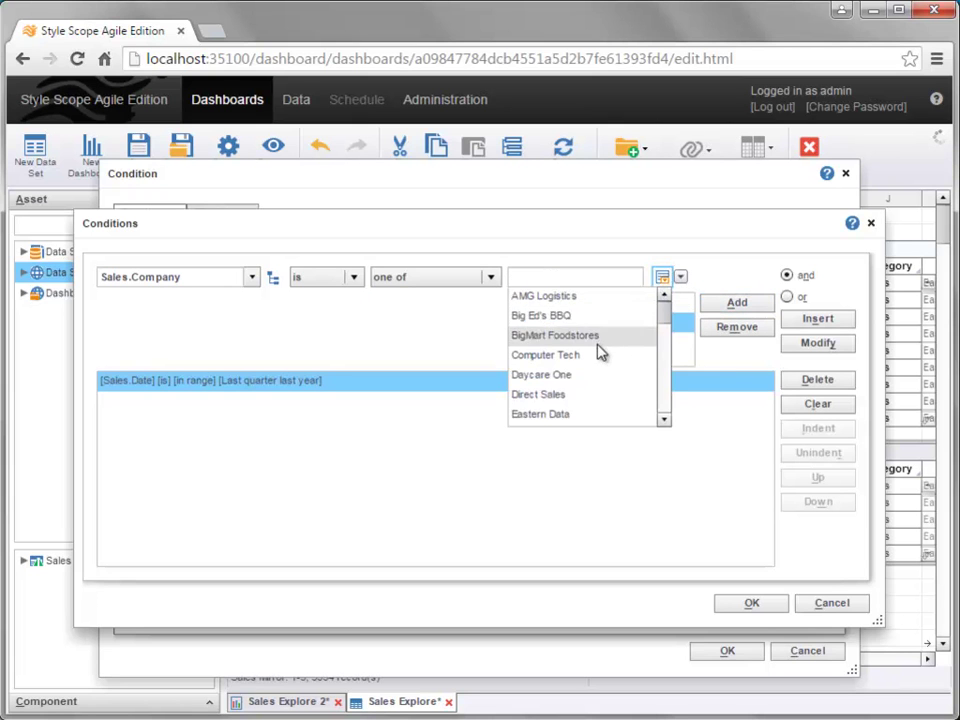
click(594, 337)
click(712, 306)
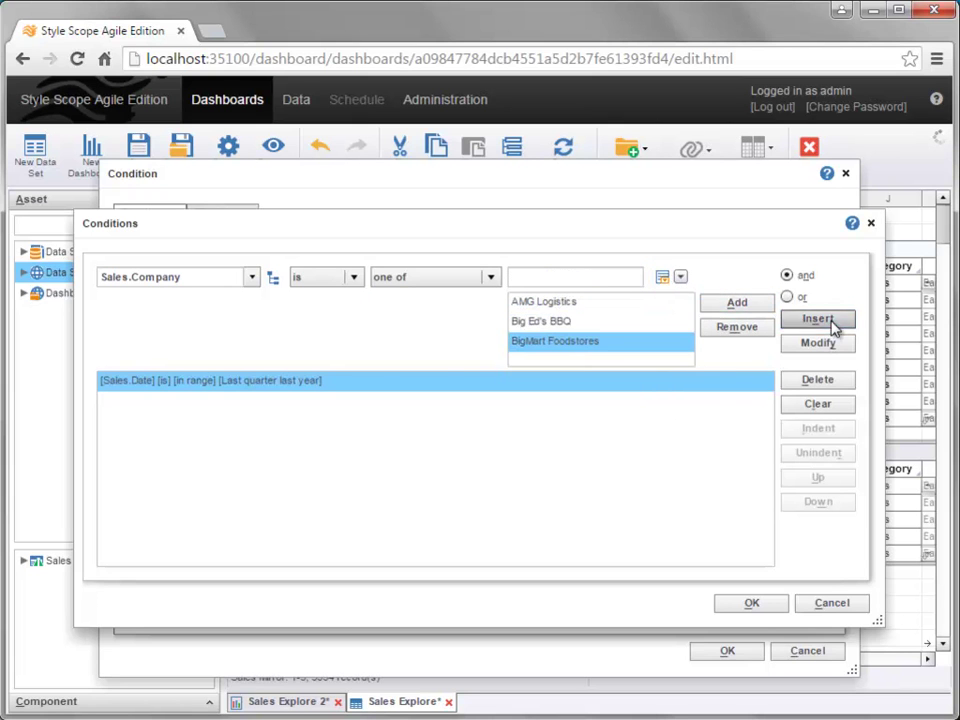
Step: Insert the Sales.Company condition joined with and, and apply the conditions to the Sales Mirror table
click(832, 324)
click(745, 605)
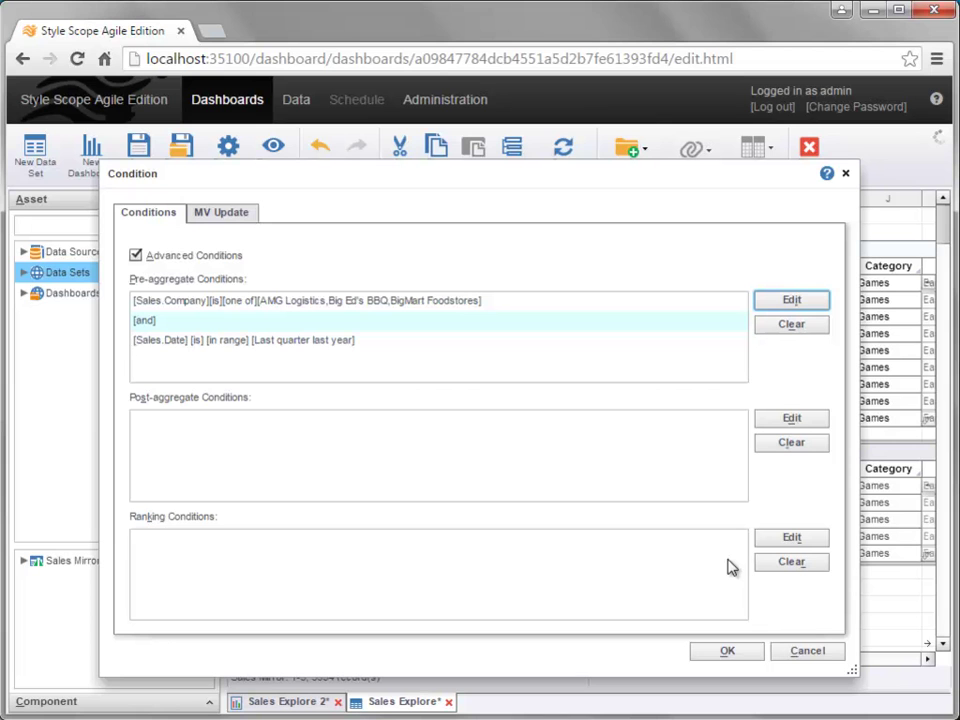
click(745, 656)
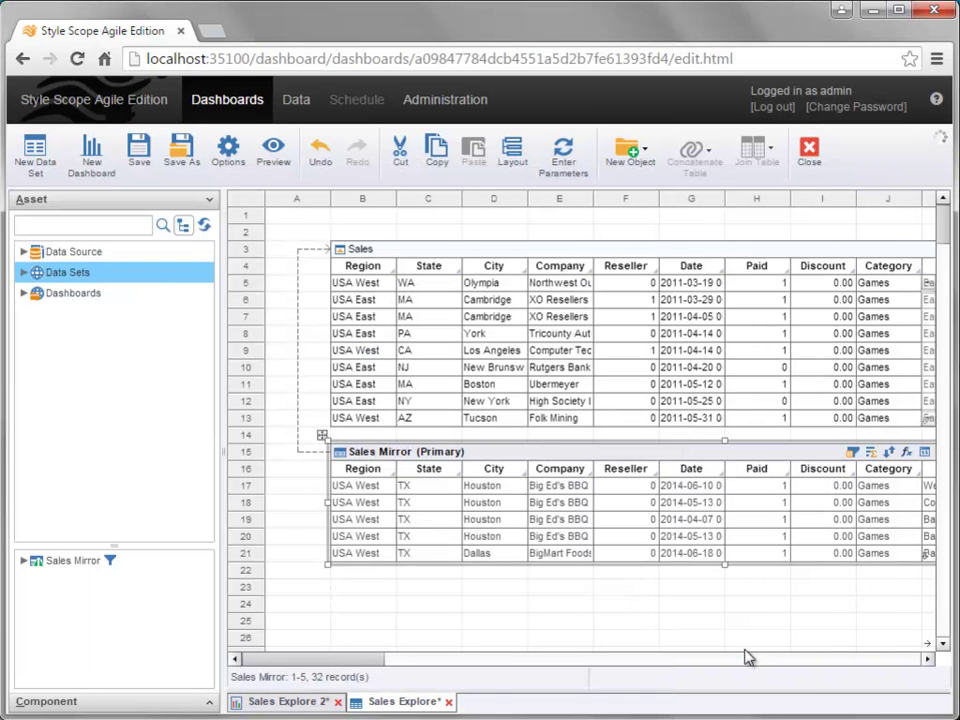